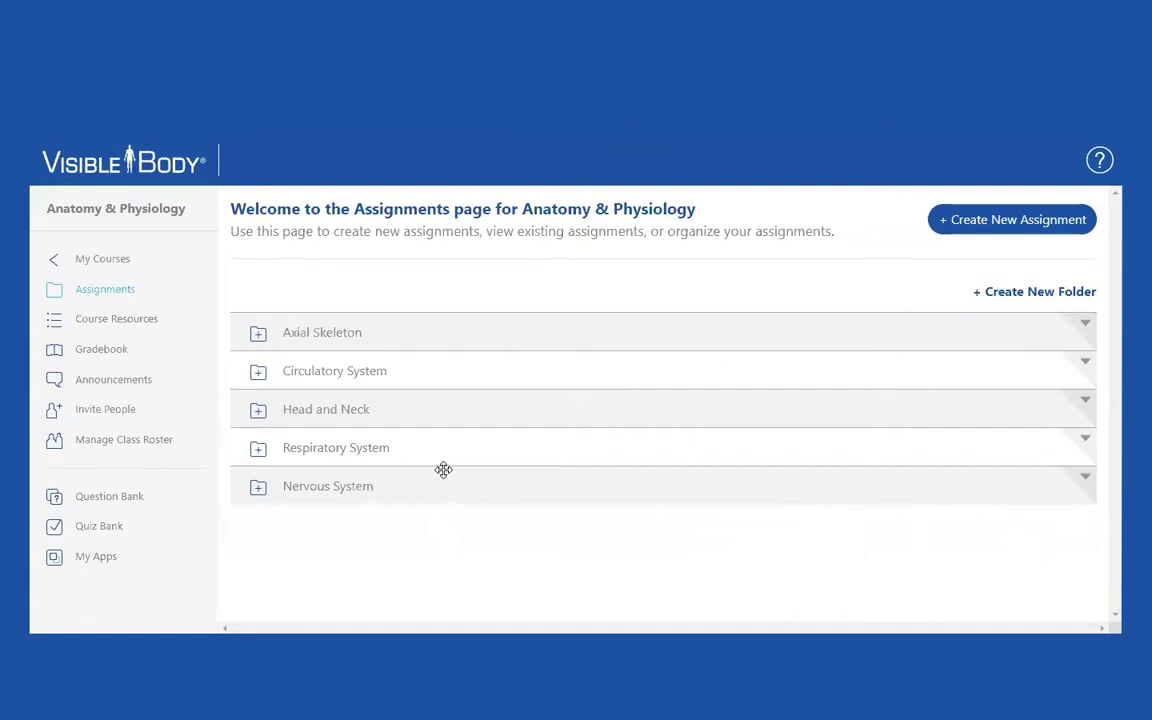
Start a new assignment for the Anatomy & Physiology course with the Graded Quiz Bank as its source.
left_click(987, 229)
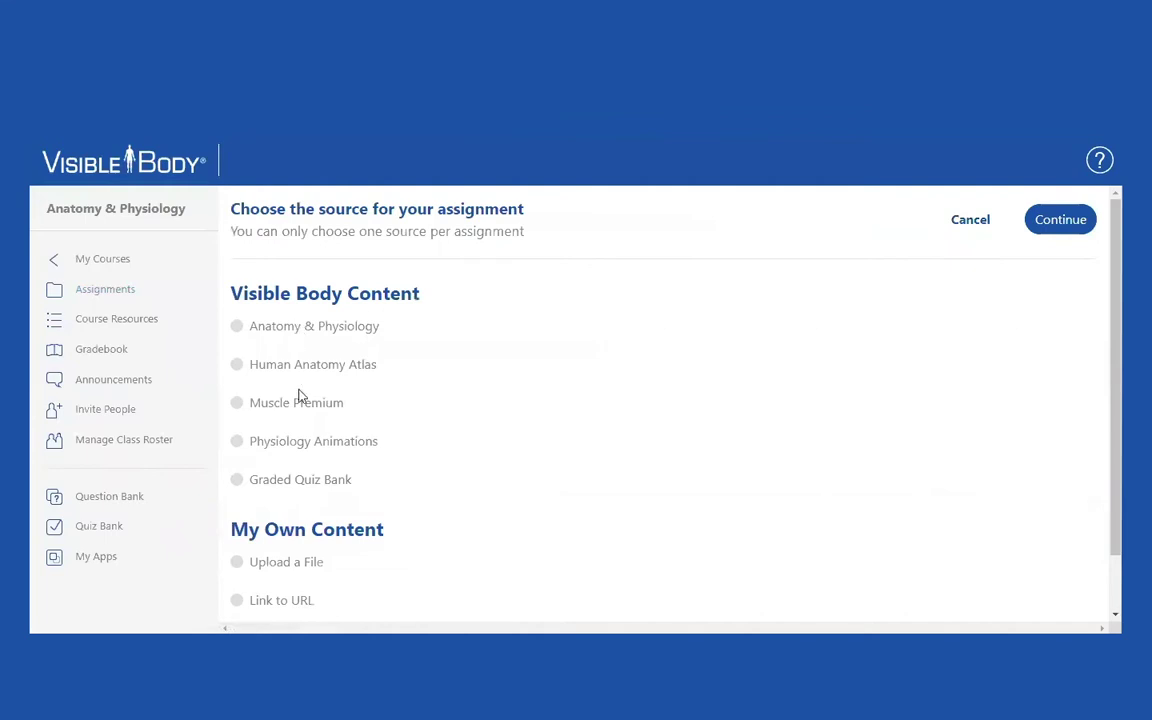
left_click(240, 481)
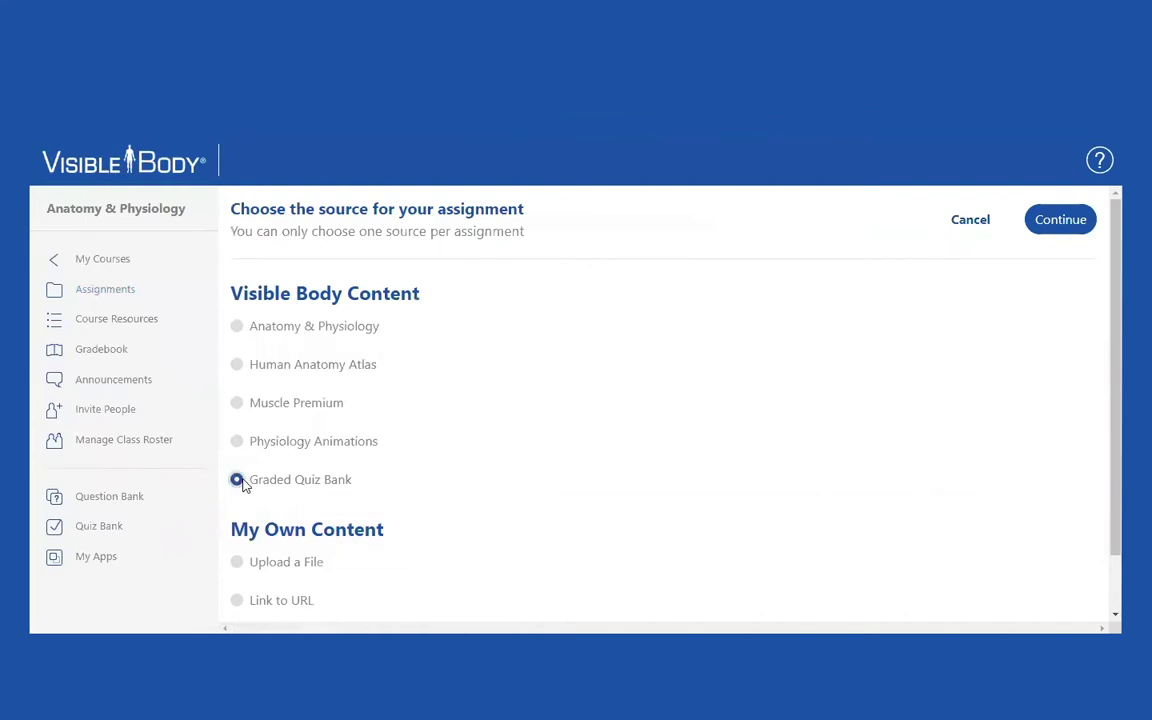
left_click(1066, 228)
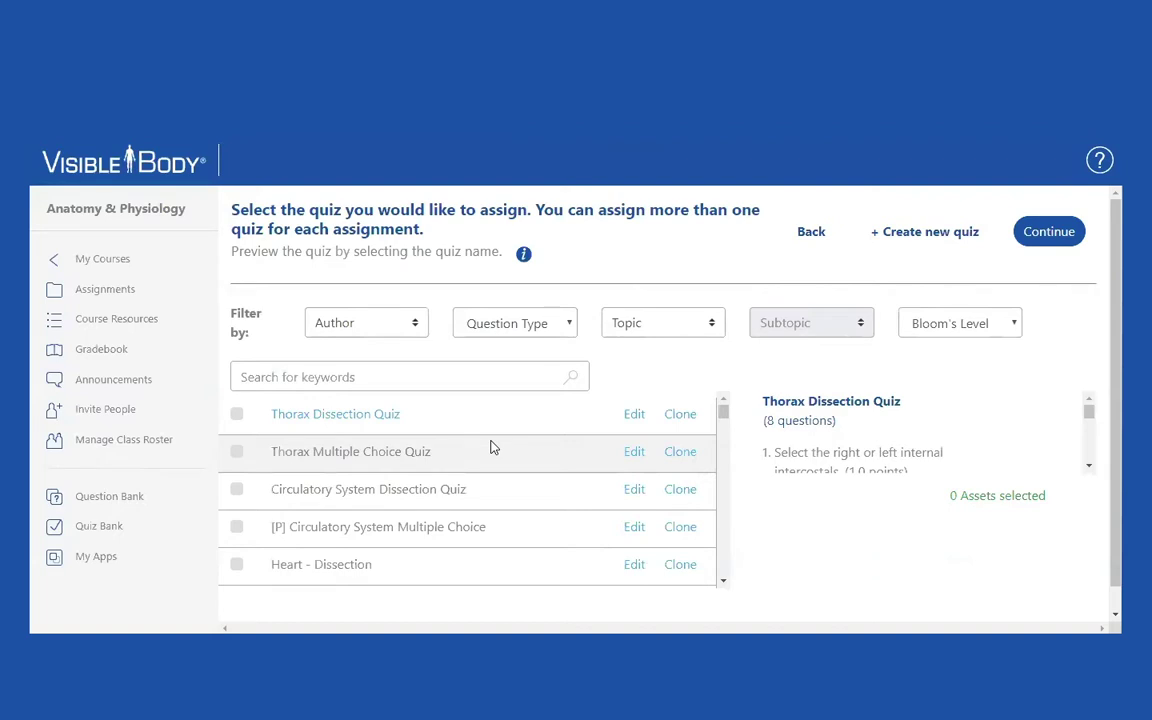
Filter the existing quizzes by the Circulatory system topic and view the available subtopics.
left_click(712, 324)
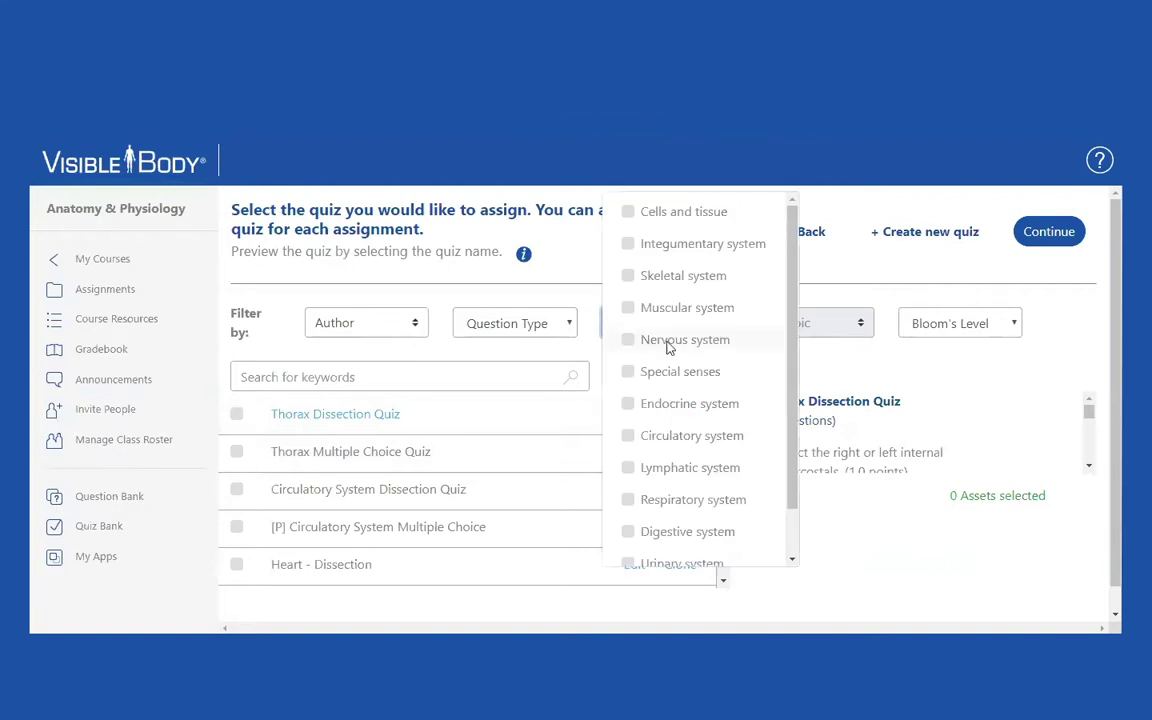
left_click(663, 440)
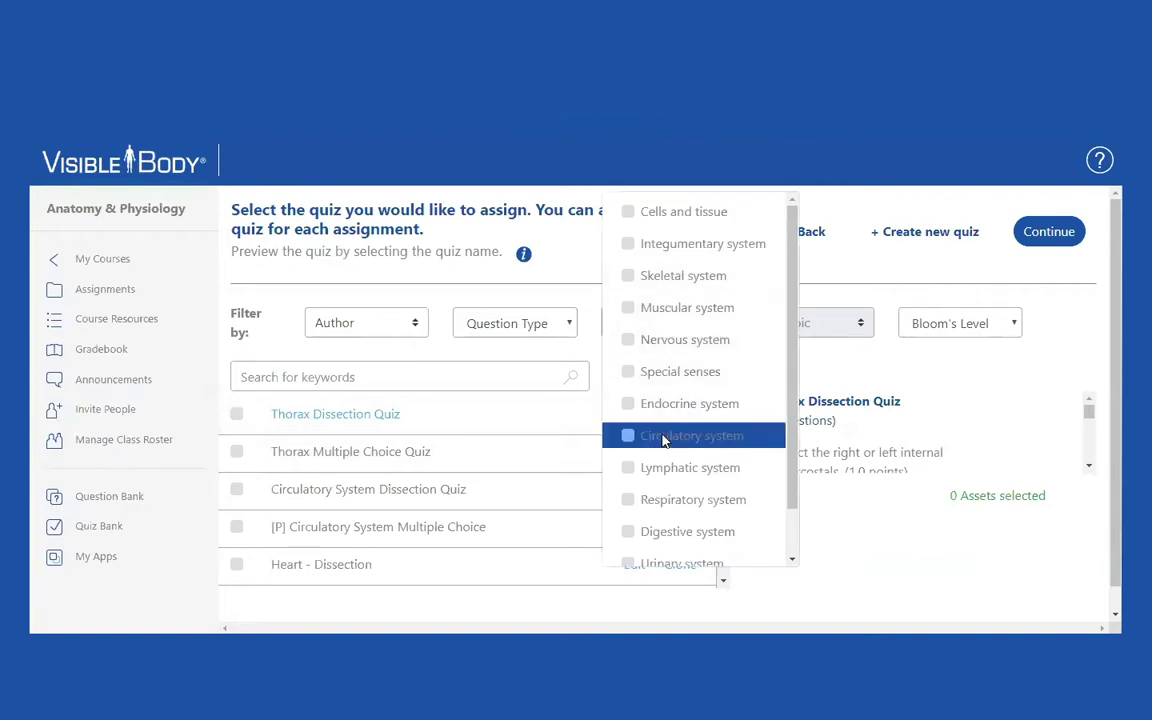
left_click(860, 330)
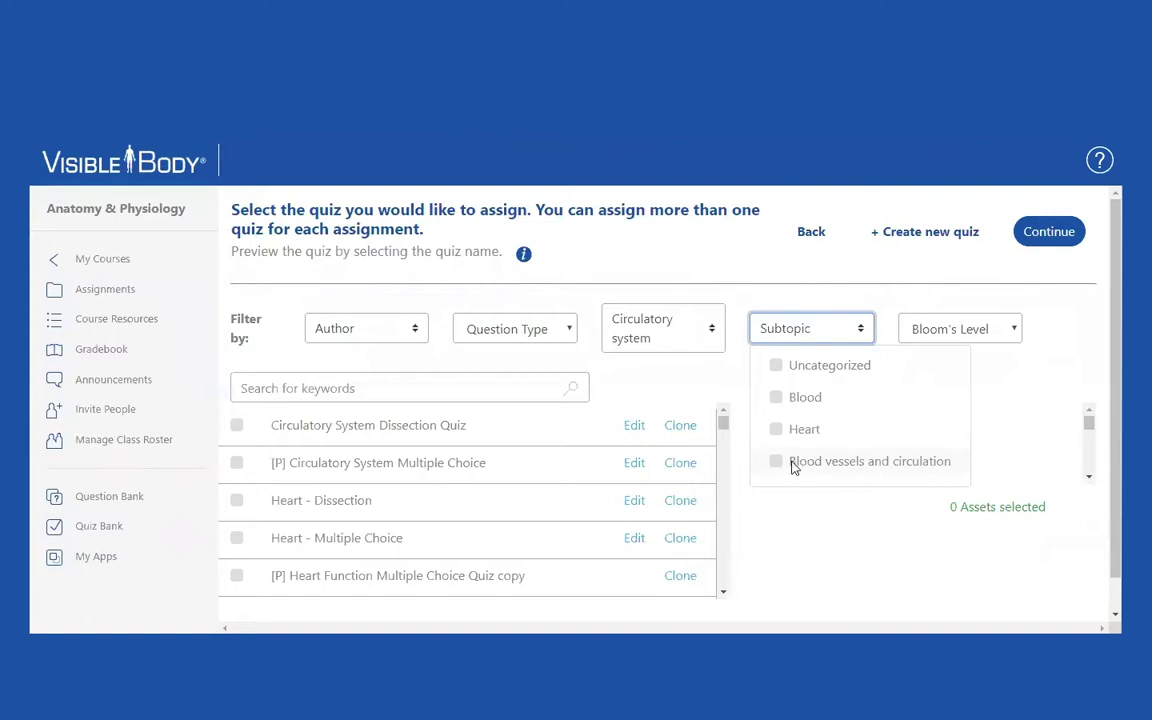
Leave the assignment setup to create a new quiz, and set its question type to Multiple Choice.
left_click(953, 240)
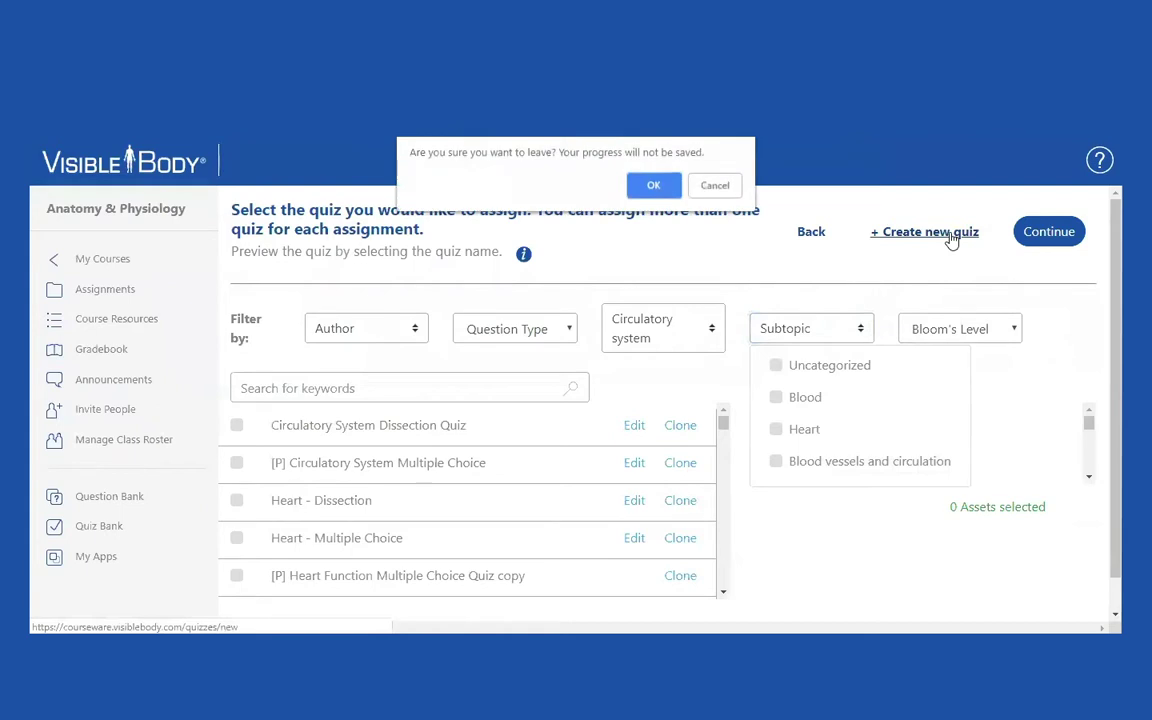
left_click(655, 186)
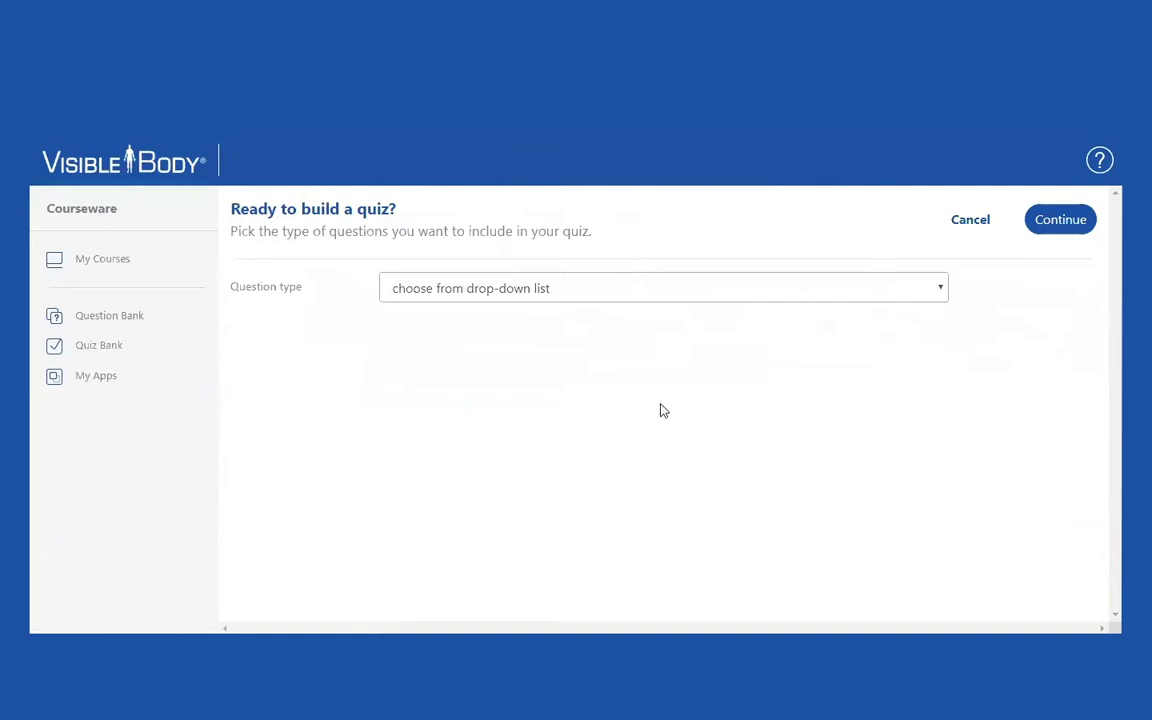
left_click(941, 290)
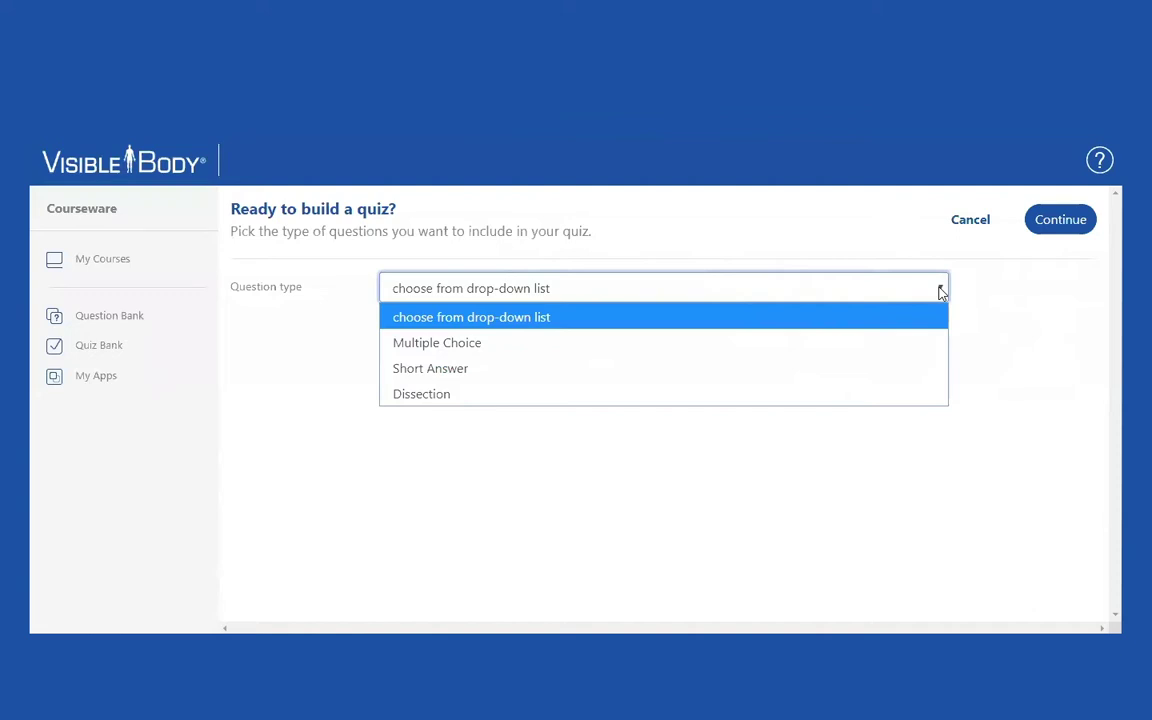
left_click(522, 345)
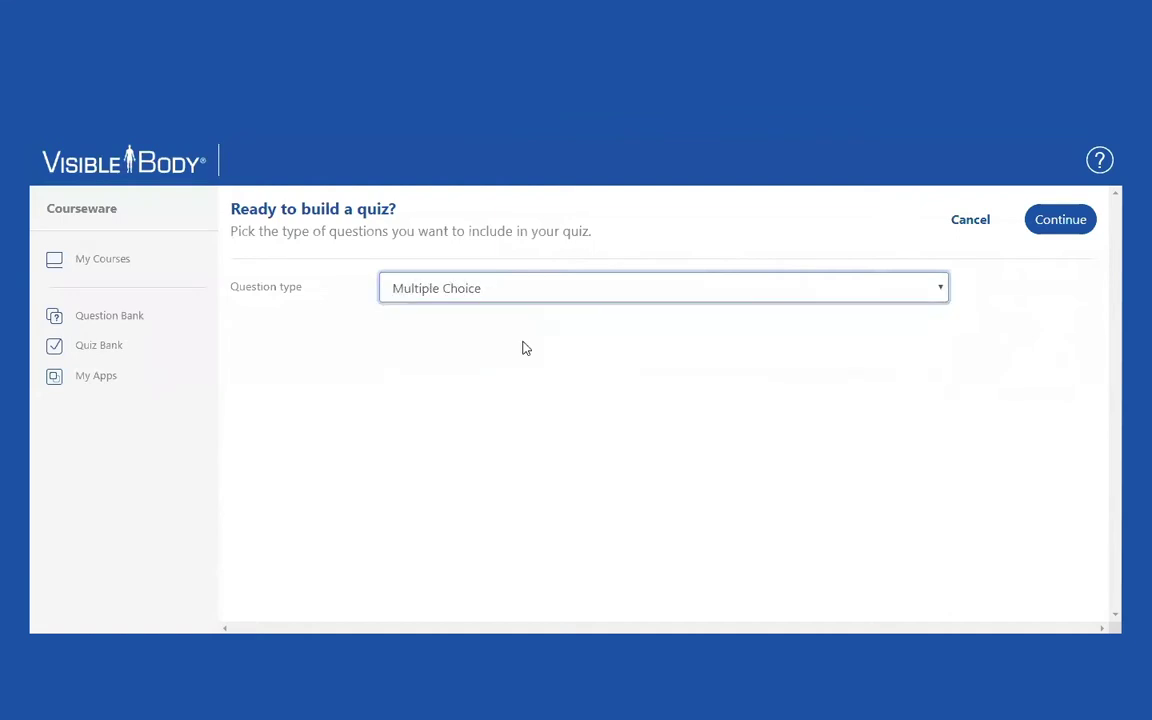
left_click(1062, 222)
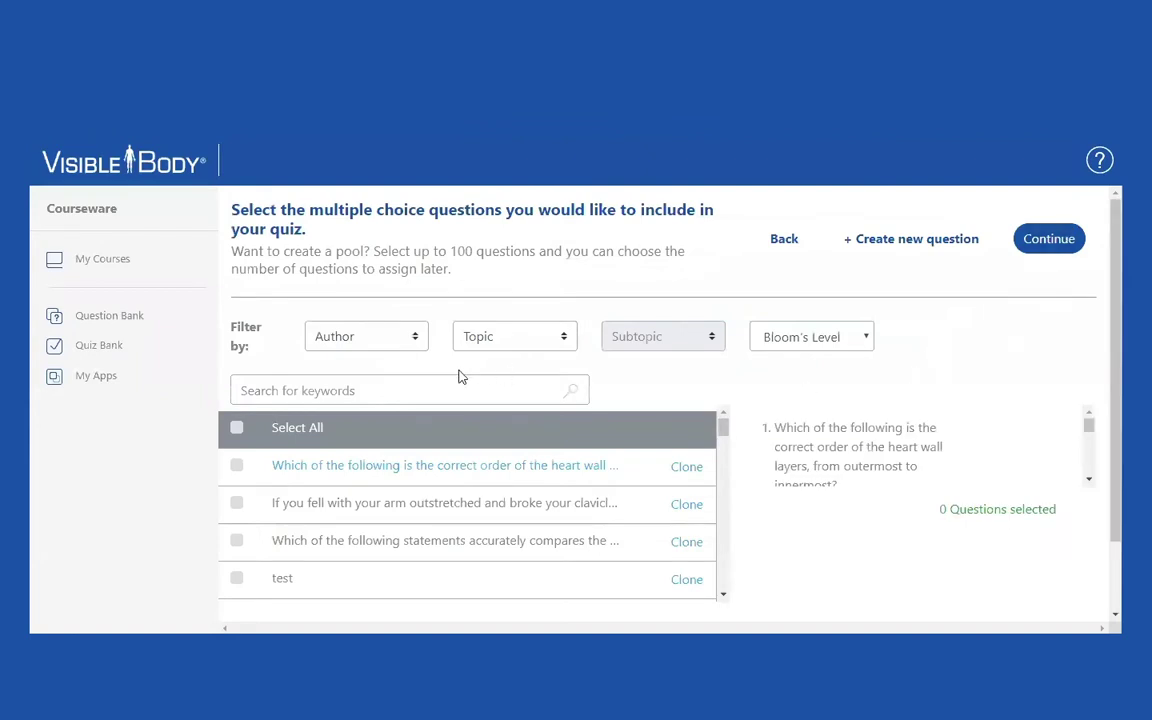
Filter the multiple choice questions by author Visible Body and topic Circulatory system.
left_click(418, 336)
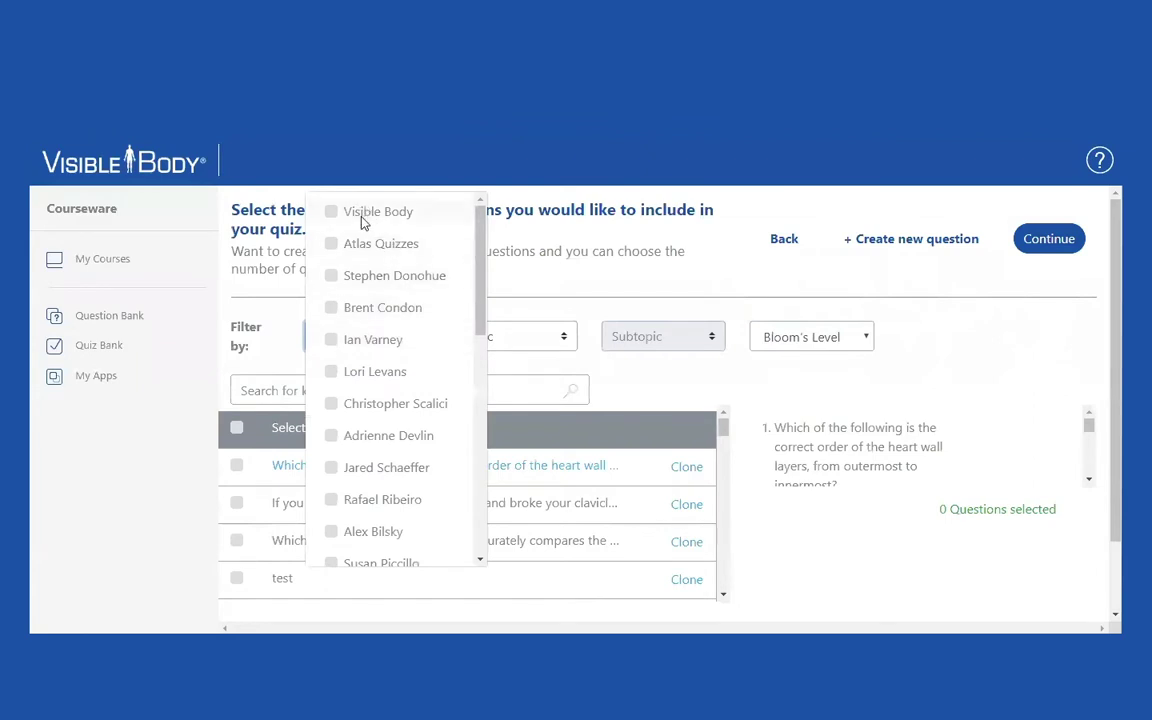
left_click(363, 218)
left_click(522, 357)
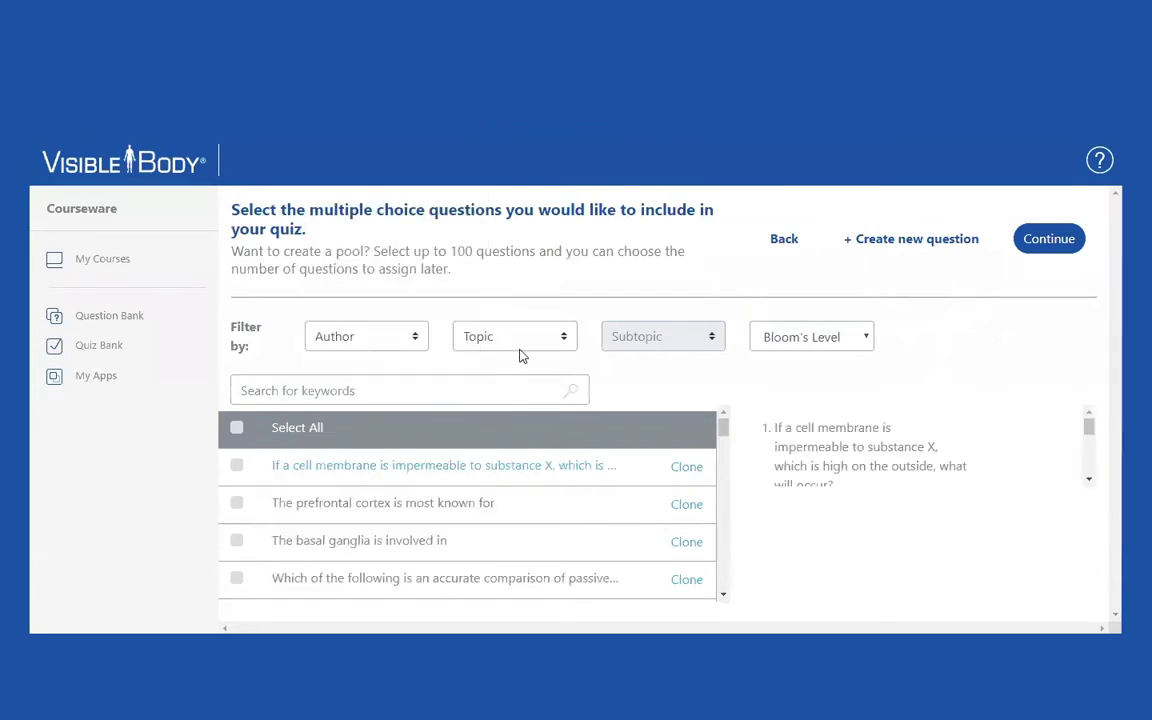
left_click(566, 337)
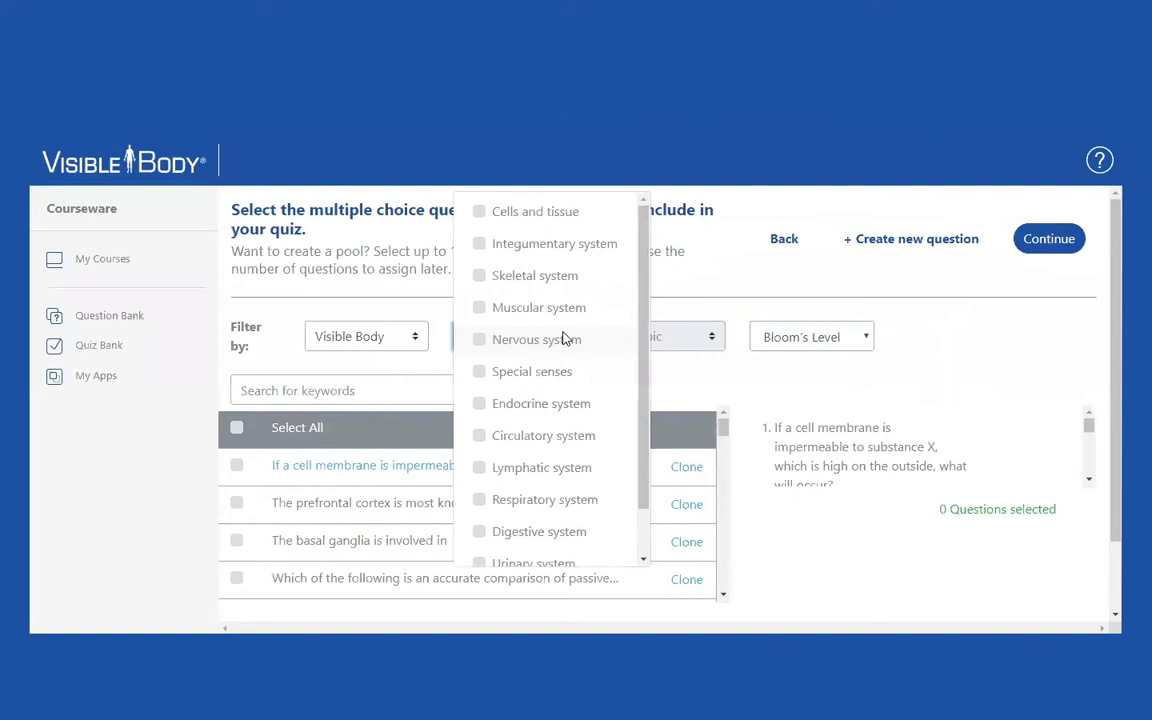
left_click(480, 436)
left_click(717, 386)
Narrow the questions to the subtopics Blood, Heart, and Blood vessels and circulation.
left_click(712, 344)
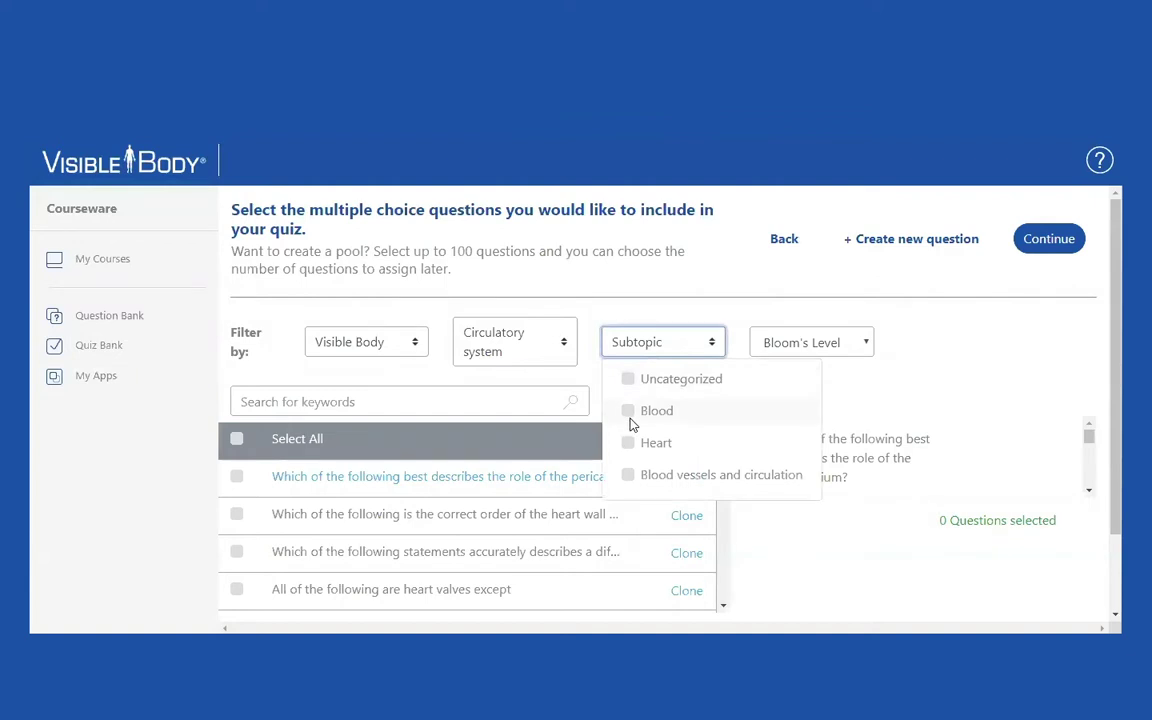
left_click(629, 413)
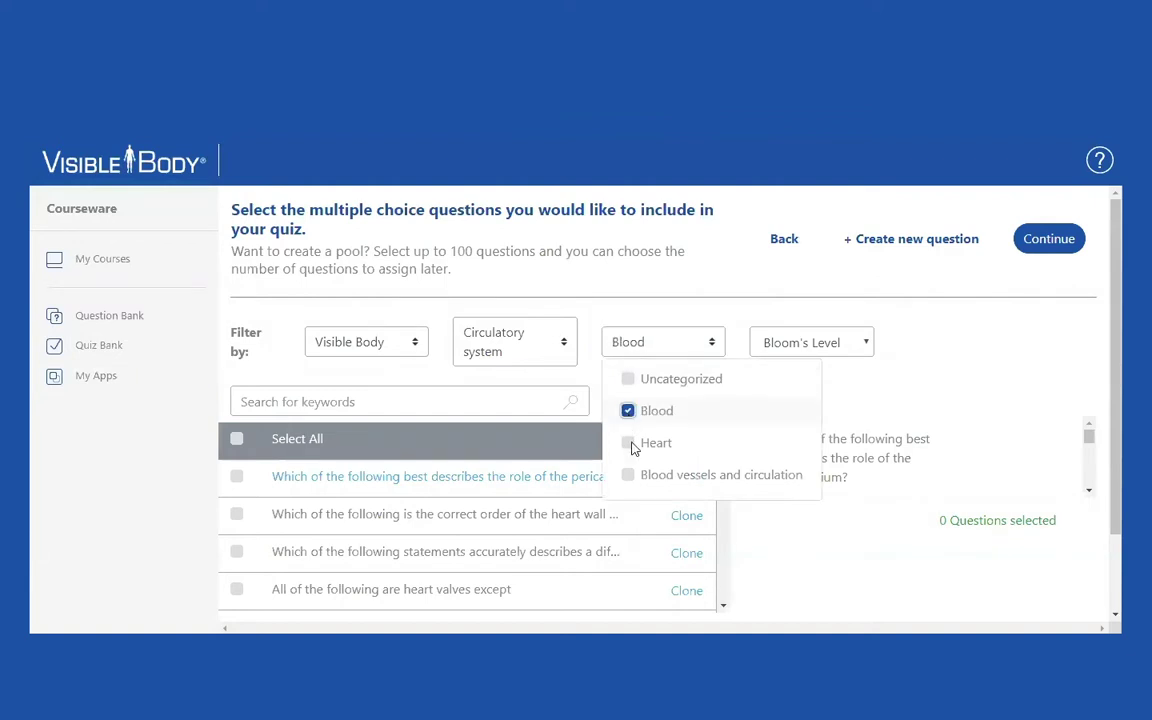
left_click(693, 347)
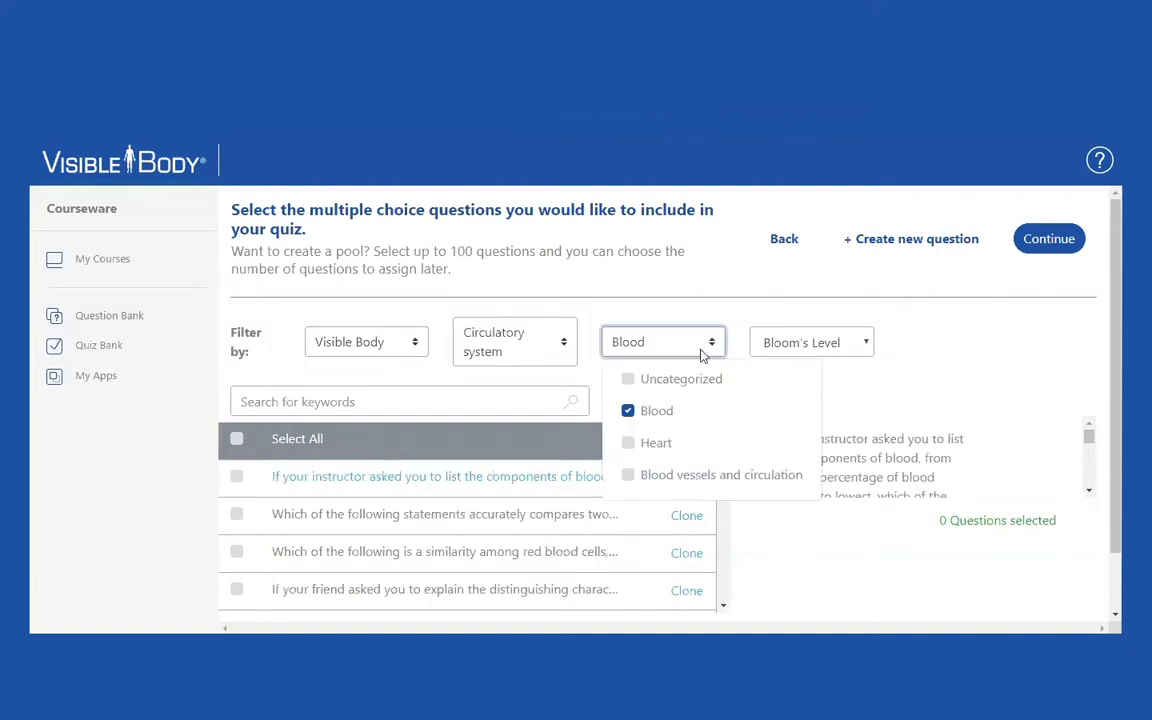
left_click(629, 443)
left_click(712, 342)
left_click(716, 345)
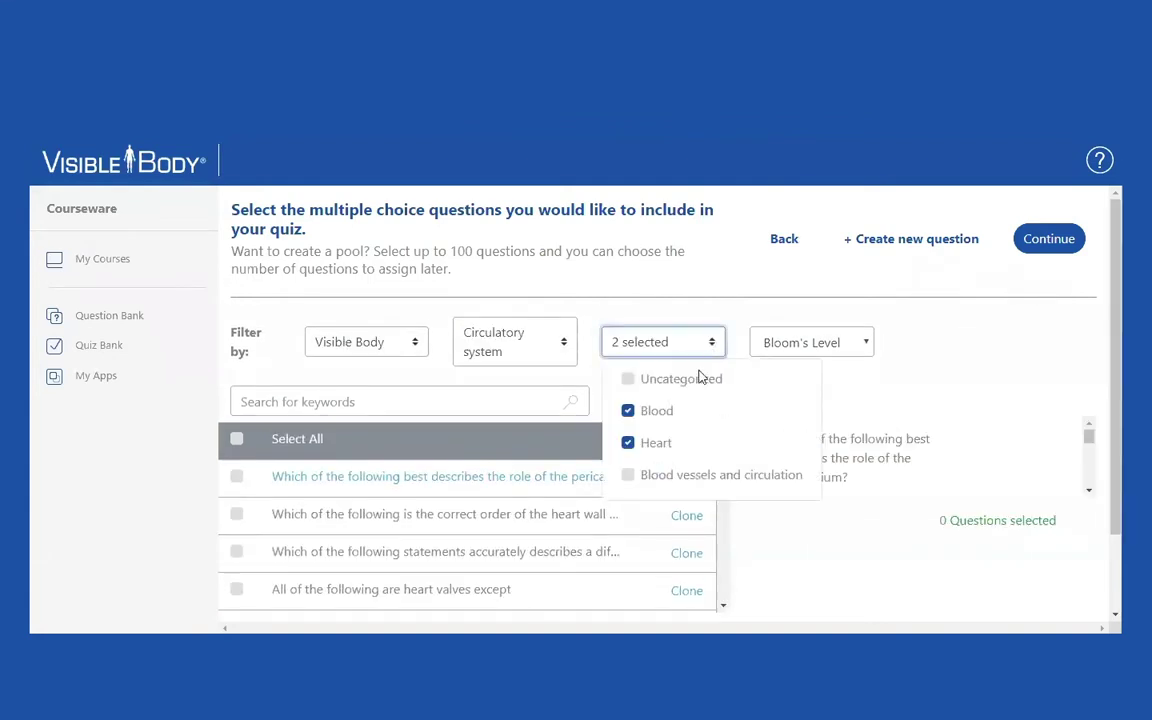
left_click(627, 476)
left_click(849, 399)
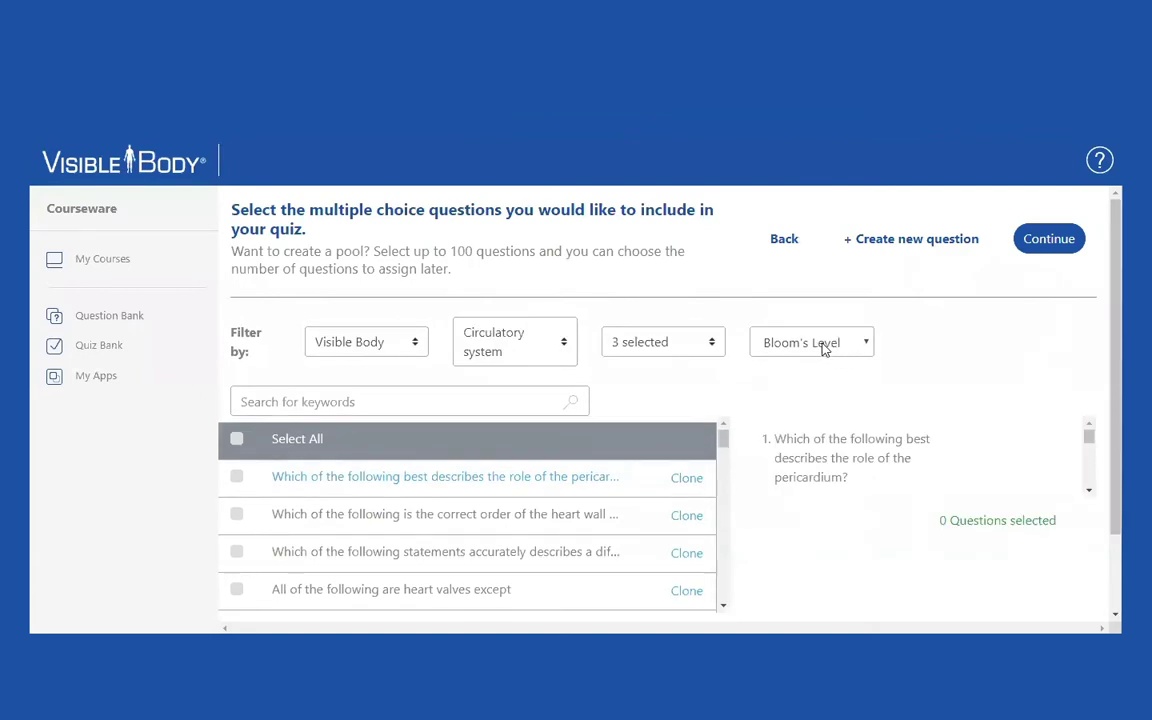
left_click(866, 343)
left_click(838, 346)
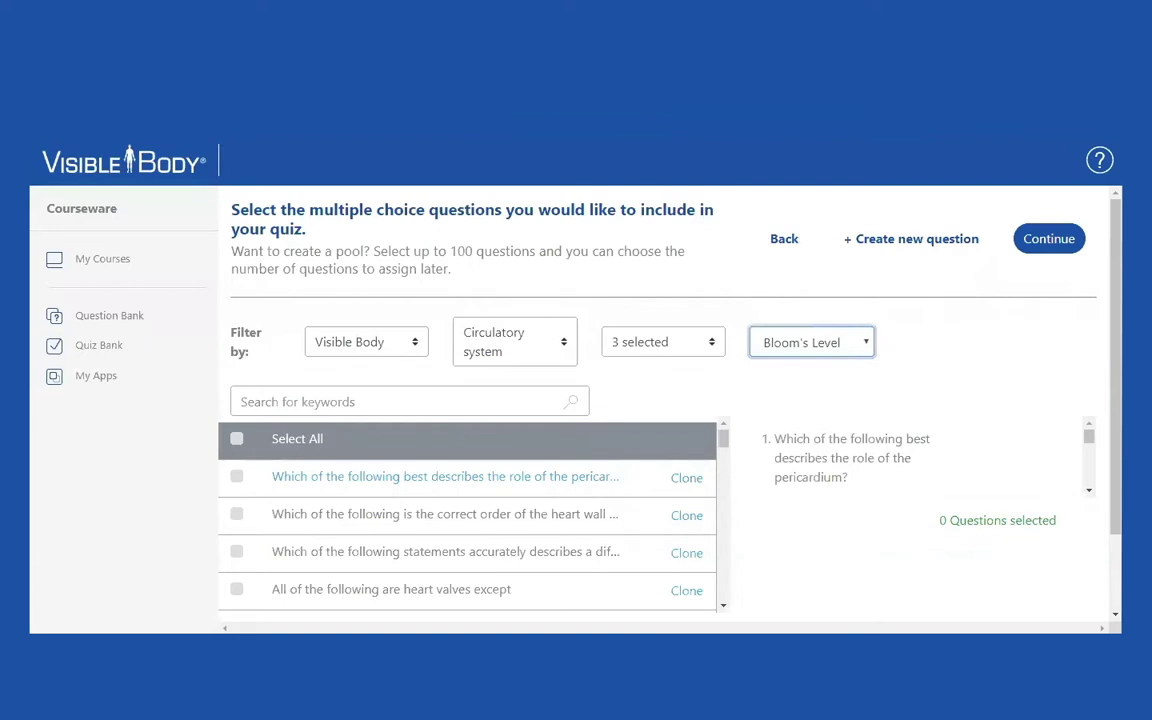
Reduce the browser page zoom to 67% to show more of the question list.
key("alt+f")
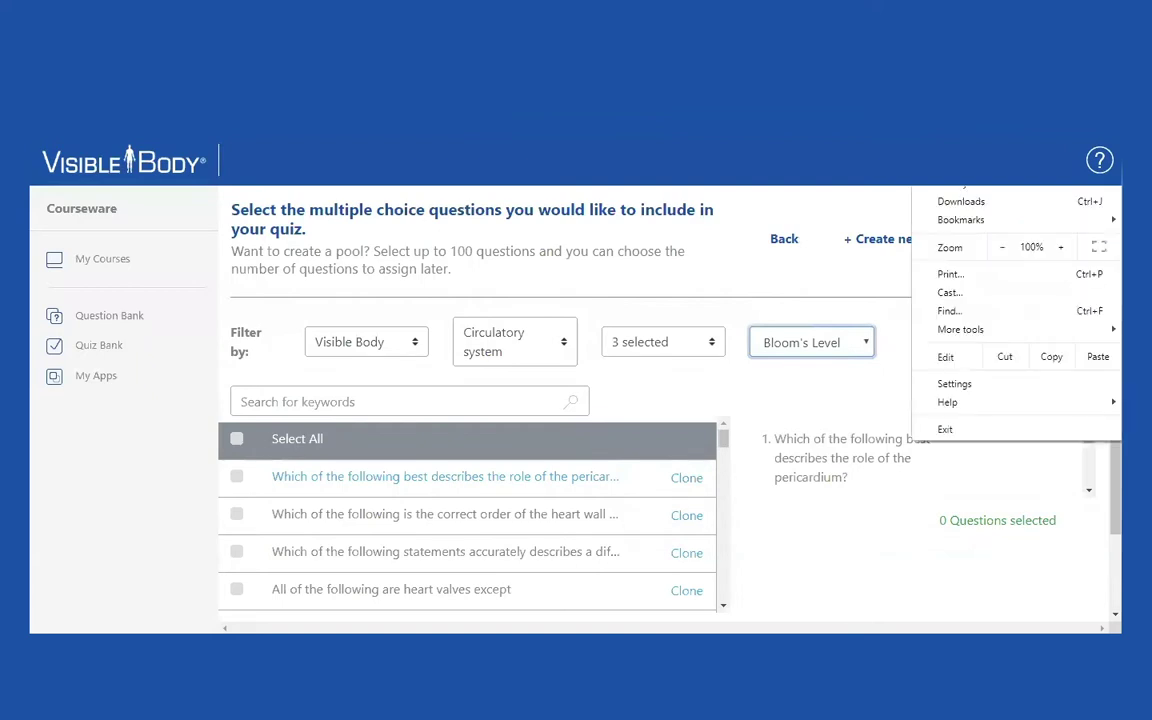
left_click(1000, 248)
left_click(1000, 248)
left_click(1000, 248)
left_click(1000, 248)
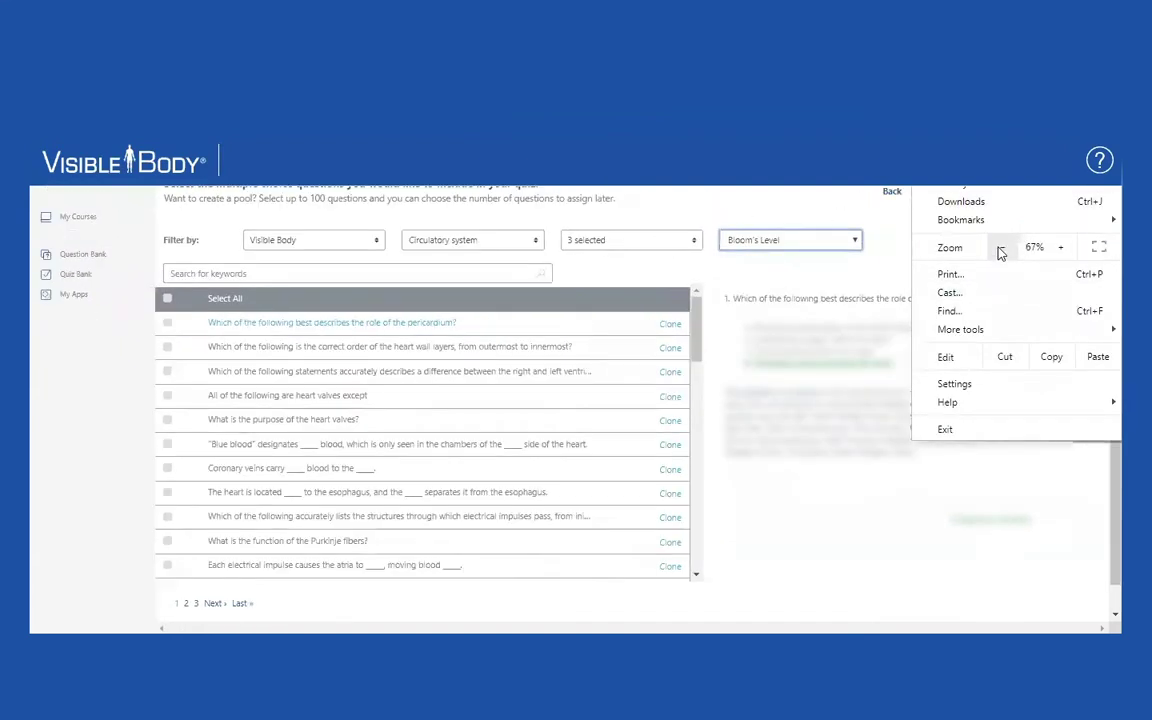
left_click(884, 279)
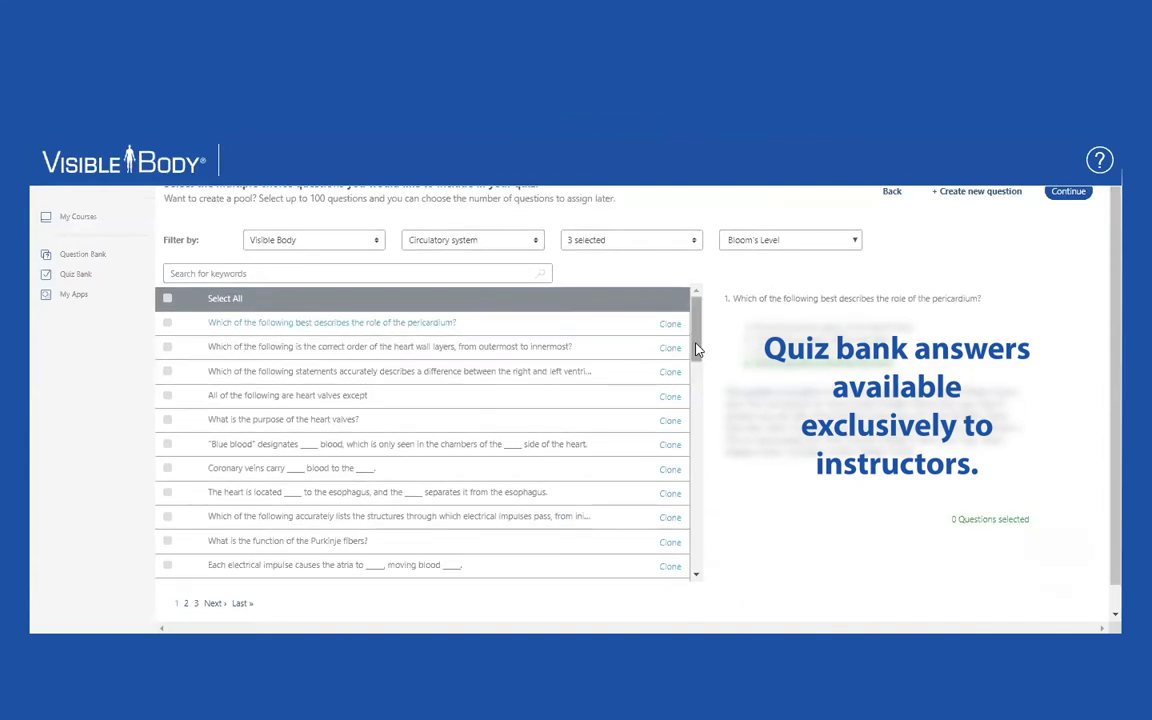
Browse all three pages of filtered circulatory system questions and return to the first page.
left_click_drag(697, 349, 695, 560)
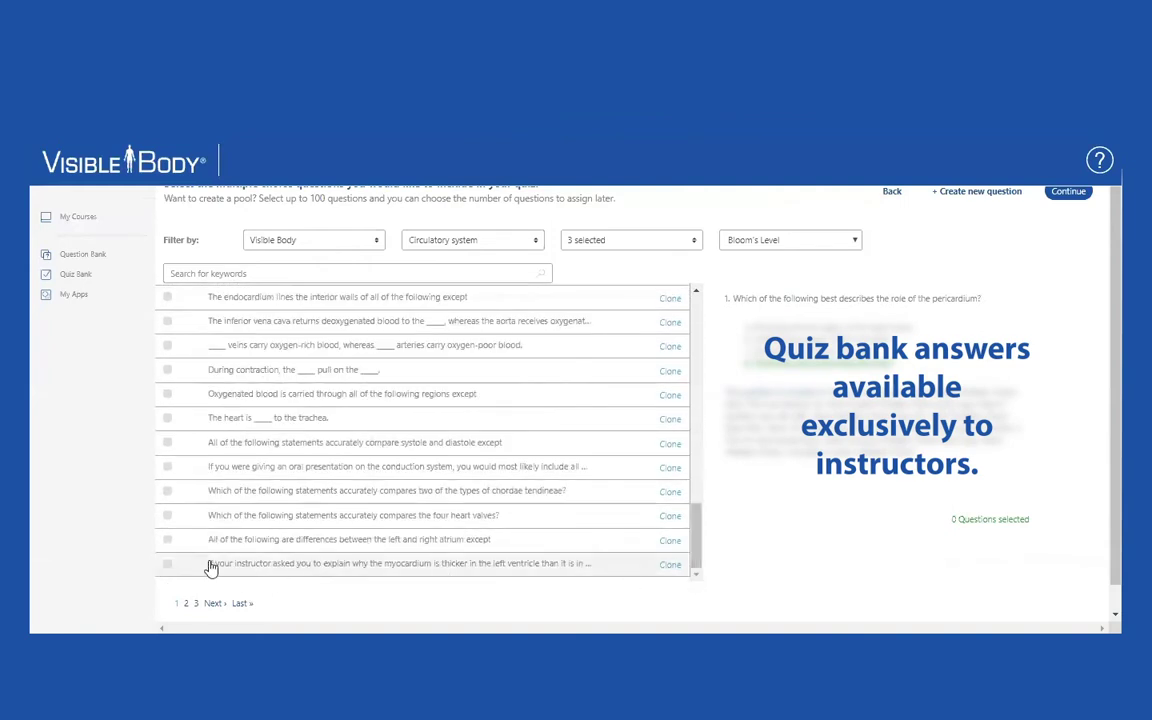
left_click(187, 605)
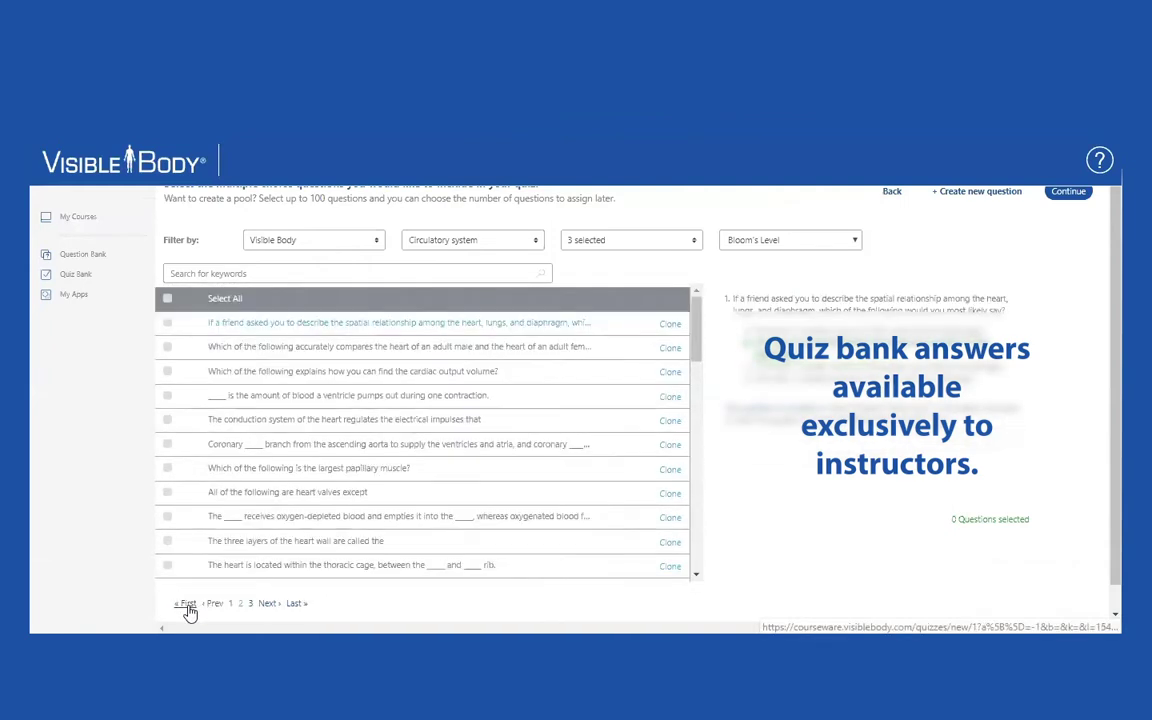
scroll(337, 440, "down", 5)
scroll(338, 500, "down", 5)
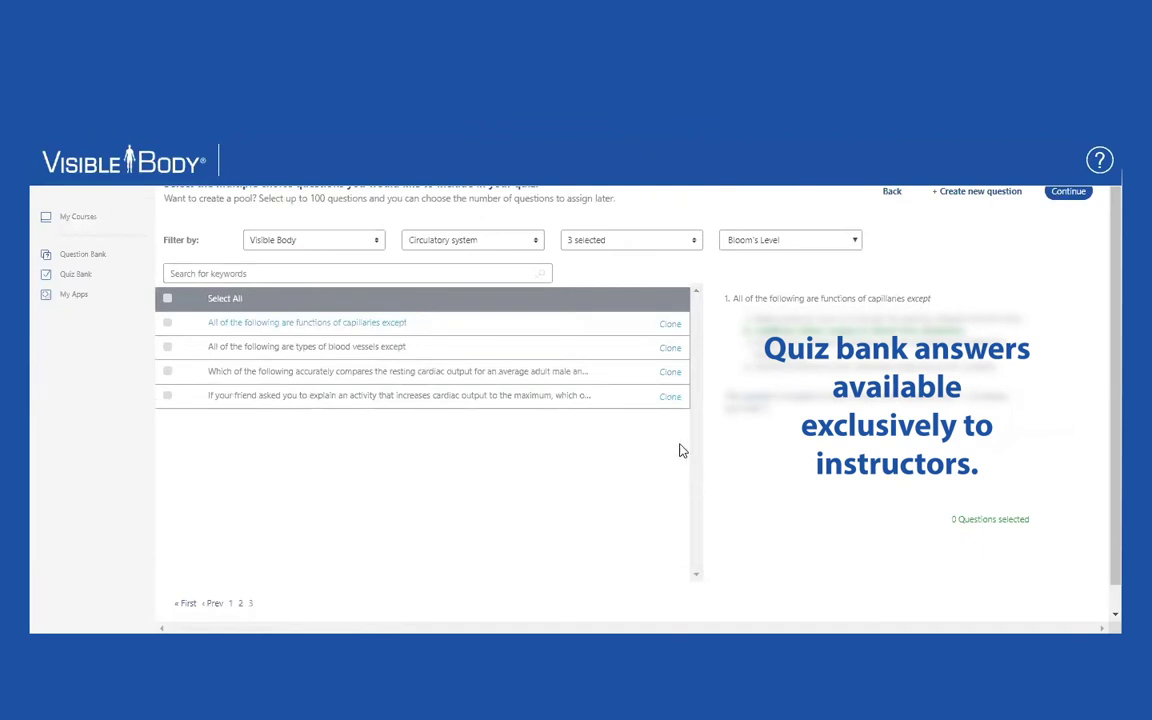
left_click(231, 604)
left_click(167, 395)
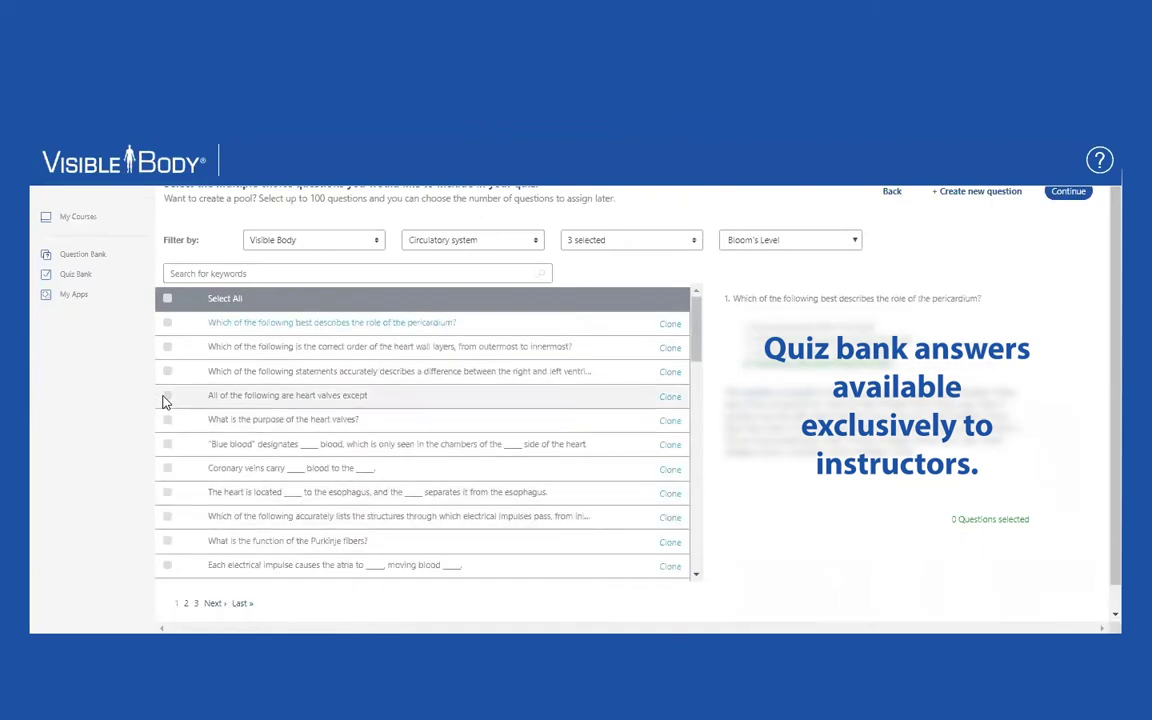
left_click(168, 468)
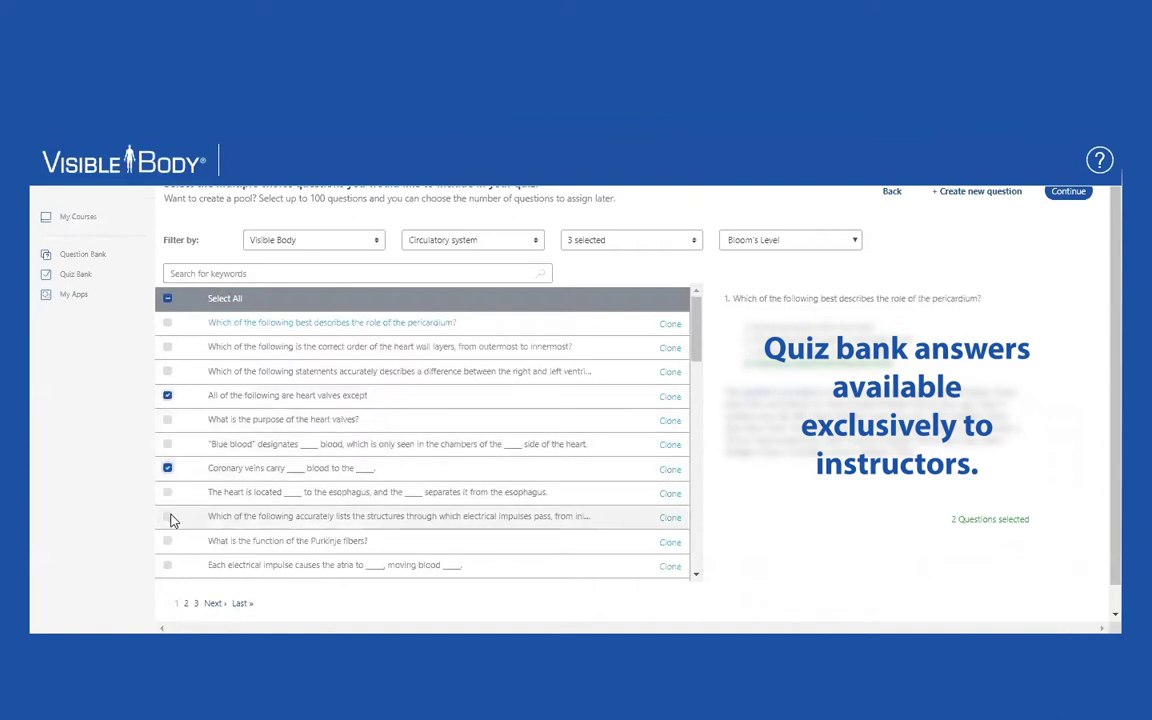
left_click(168, 517)
left_click(168, 565)
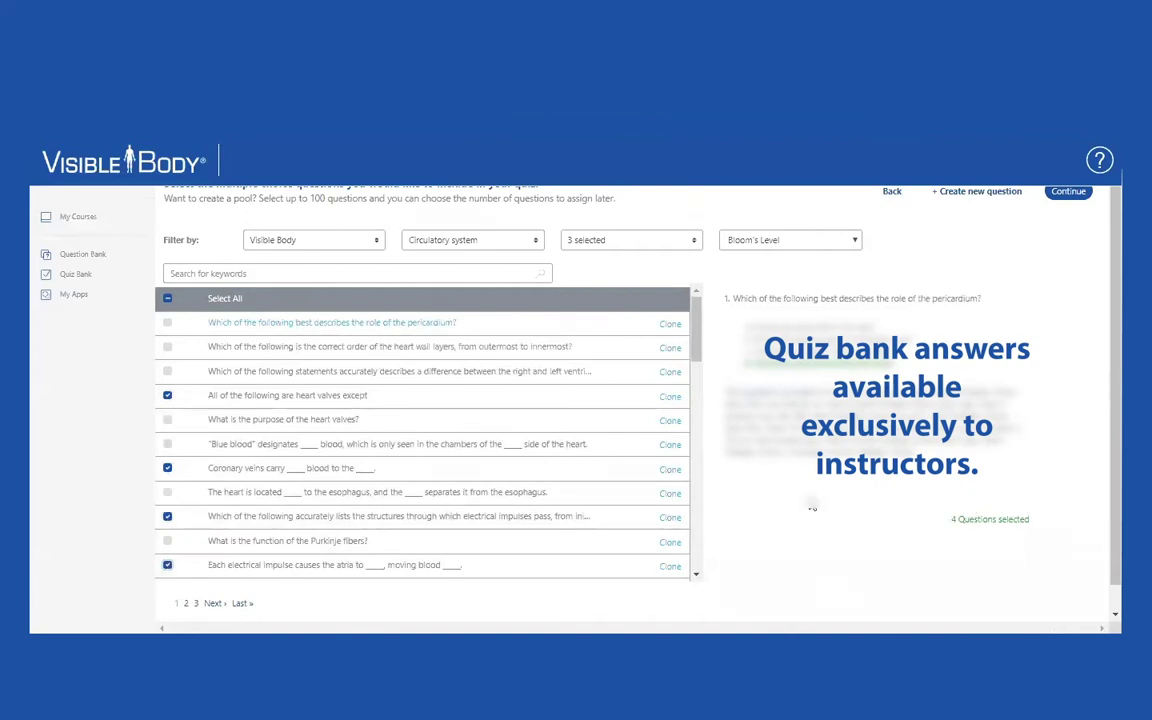
left_click(168, 299)
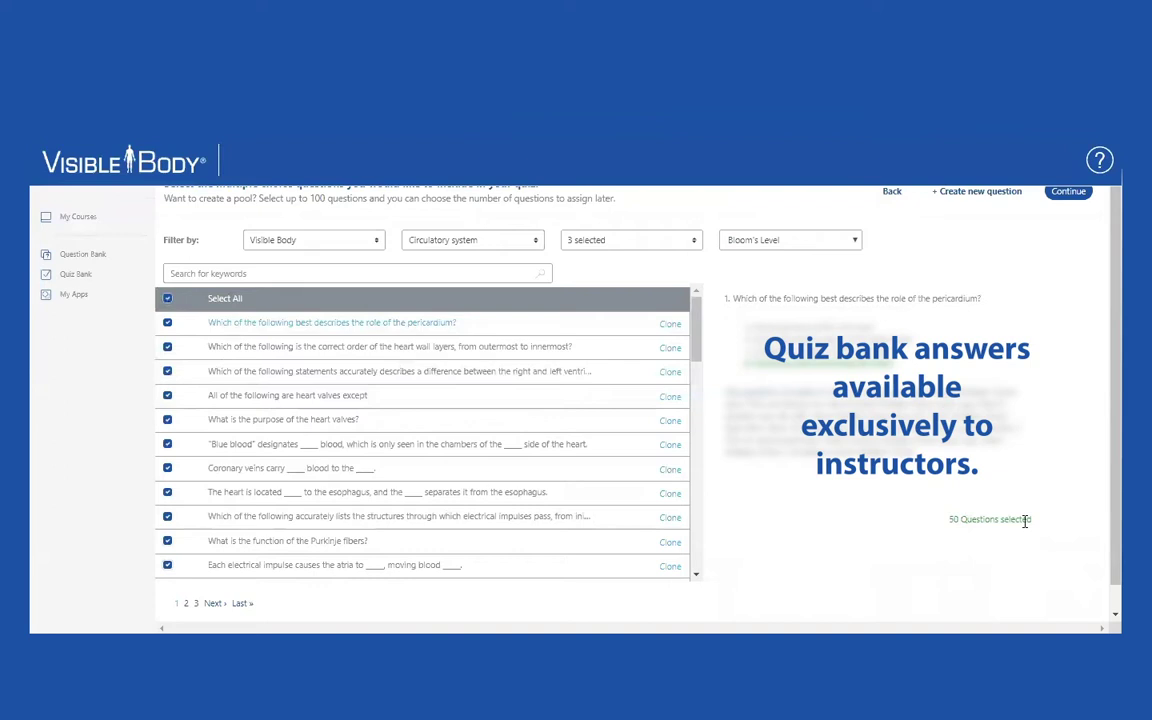
left_click(167, 298)
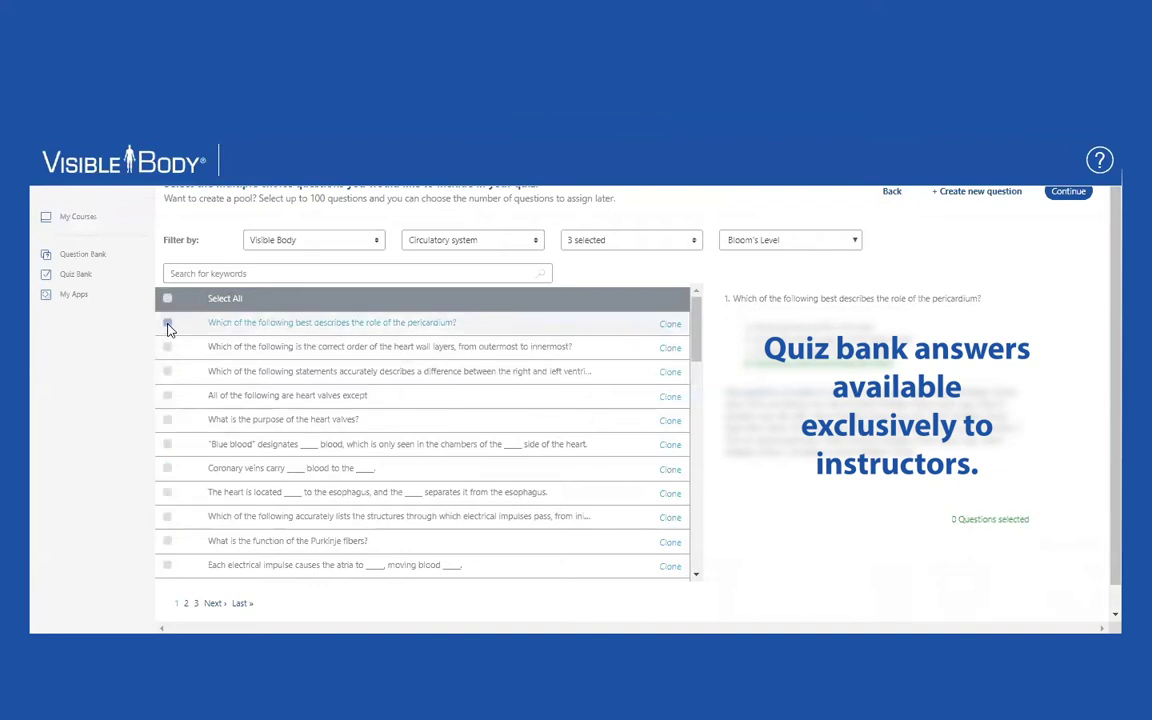
Select the first four listed questions for the quiz, from the role of the pericardium through the heart valves question.
left_click(167, 322)
left_click(167, 347)
left_click(167, 371)
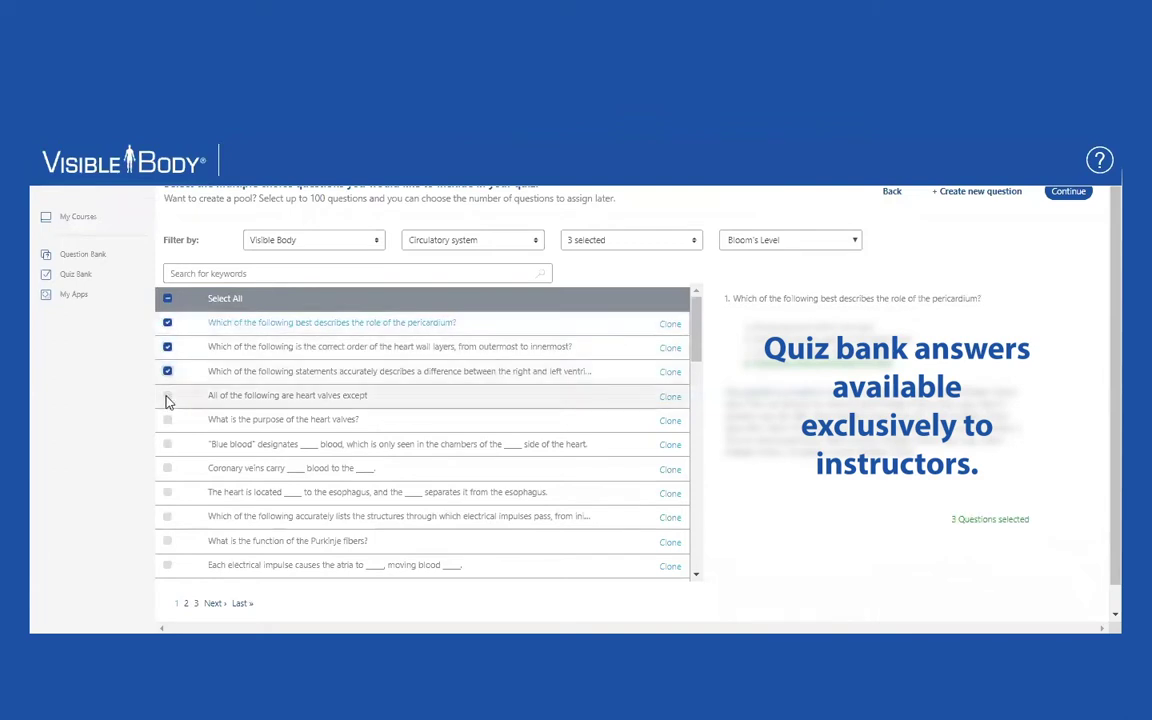
left_click(167, 395)
Add the four consecutive questions from what the right atrium receives through the heart's function in relationship to the circulatory system.
scroll(170, 430, "down", 5)
left_click(167, 424)
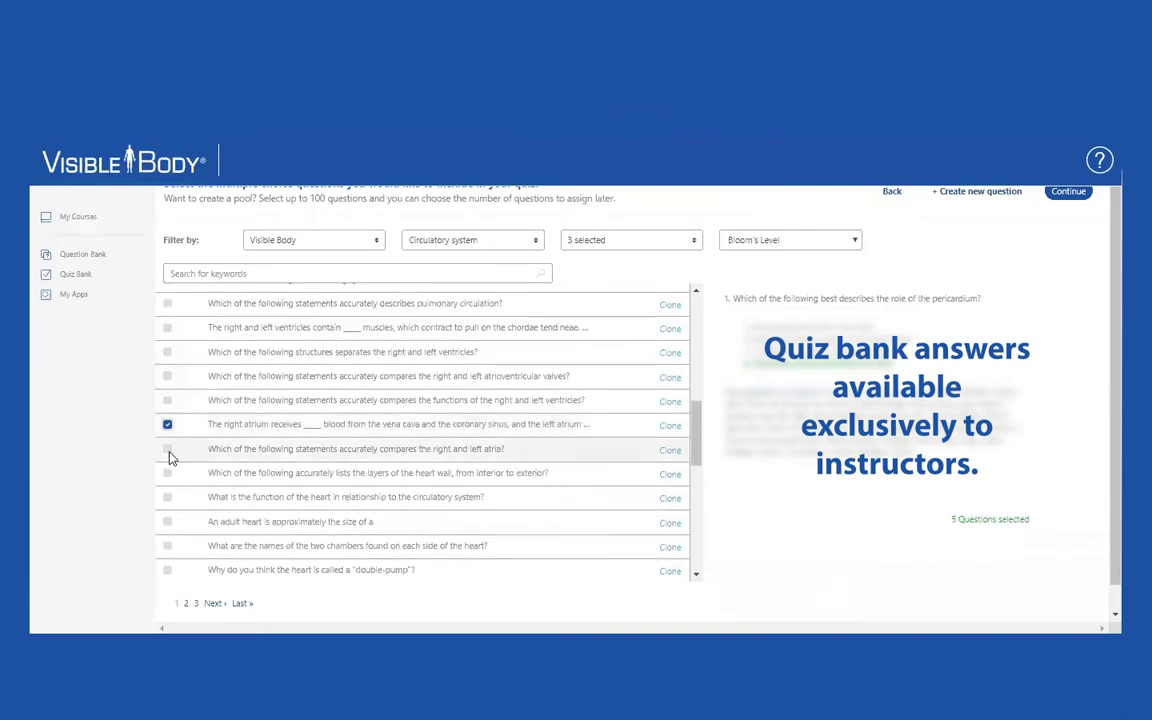
left_click(167, 449)
left_click(167, 473)
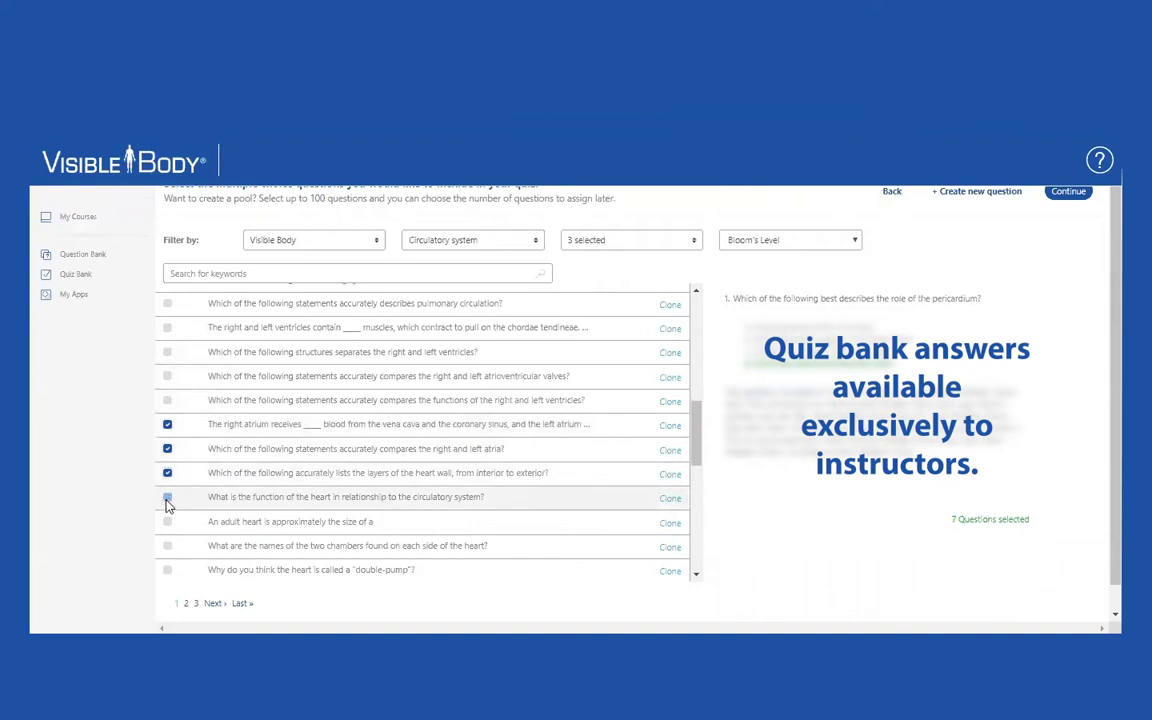
left_click(167, 497)
Add the questions on the function of the myocardium and on what the endocardium lines.
scroll(168, 506, "down", 1)
scroll(167, 506, "down", 2)
left_click(167, 500)
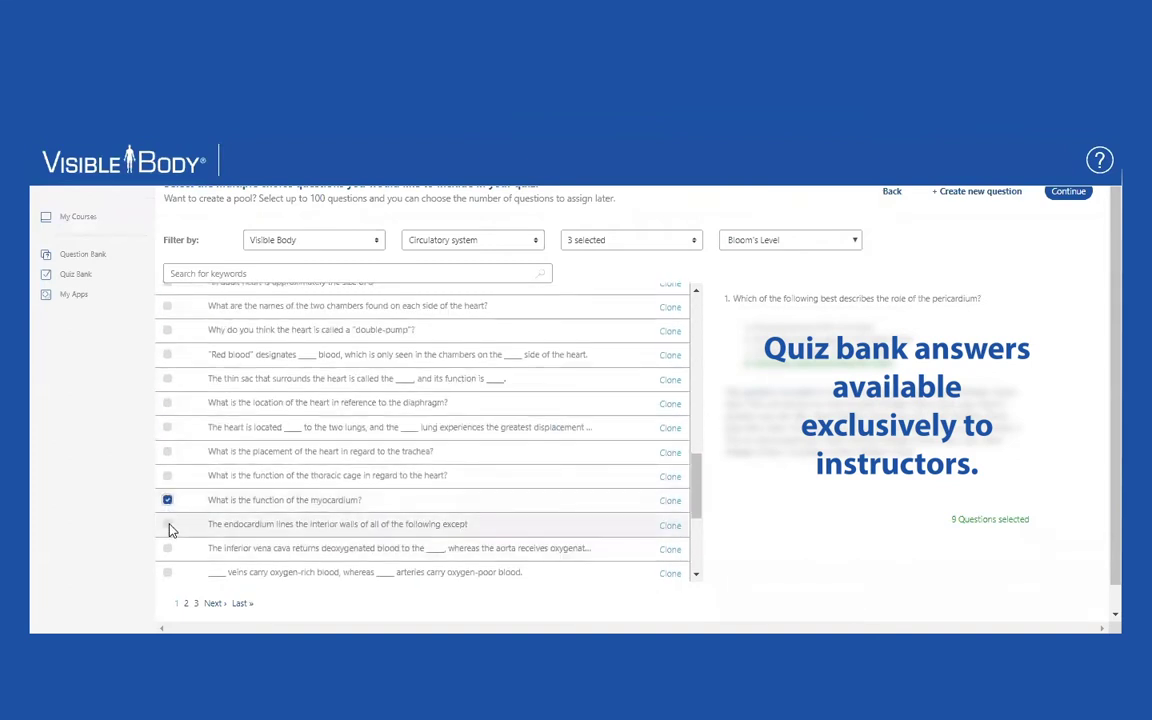
left_click(167, 525)
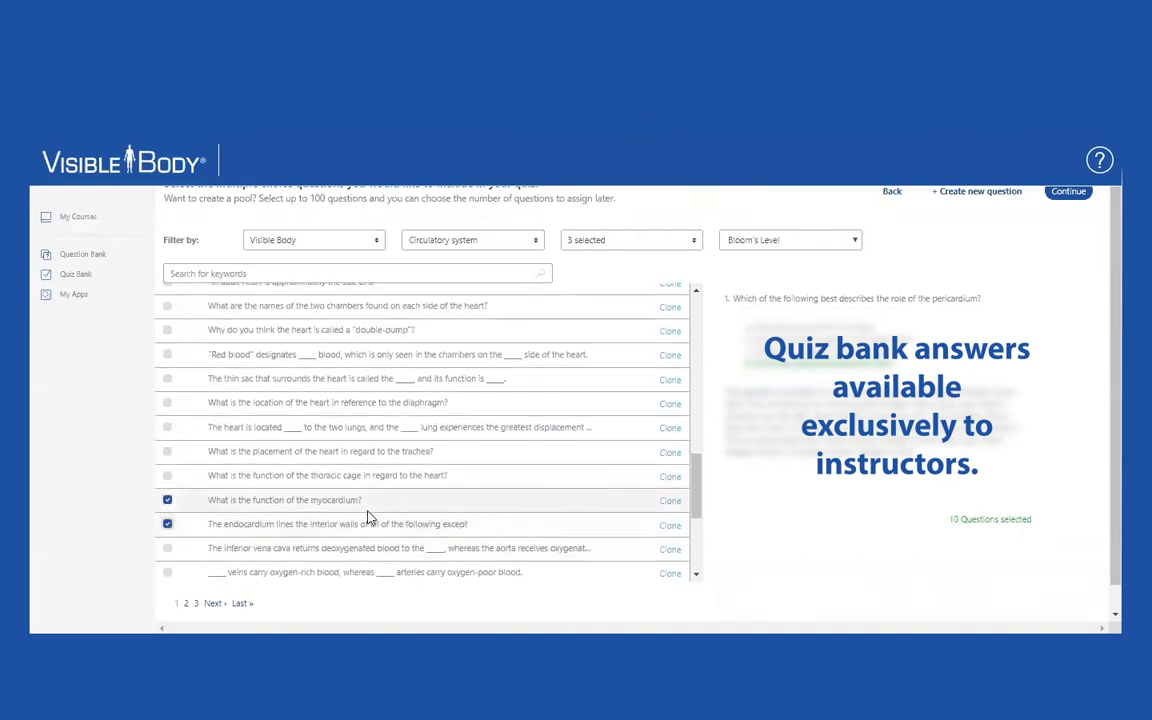
Preview the questions on the myocardium's function, the endocardium, and the heart's placement in regard to the trachea.
scroll(367, 517, "down", 1)
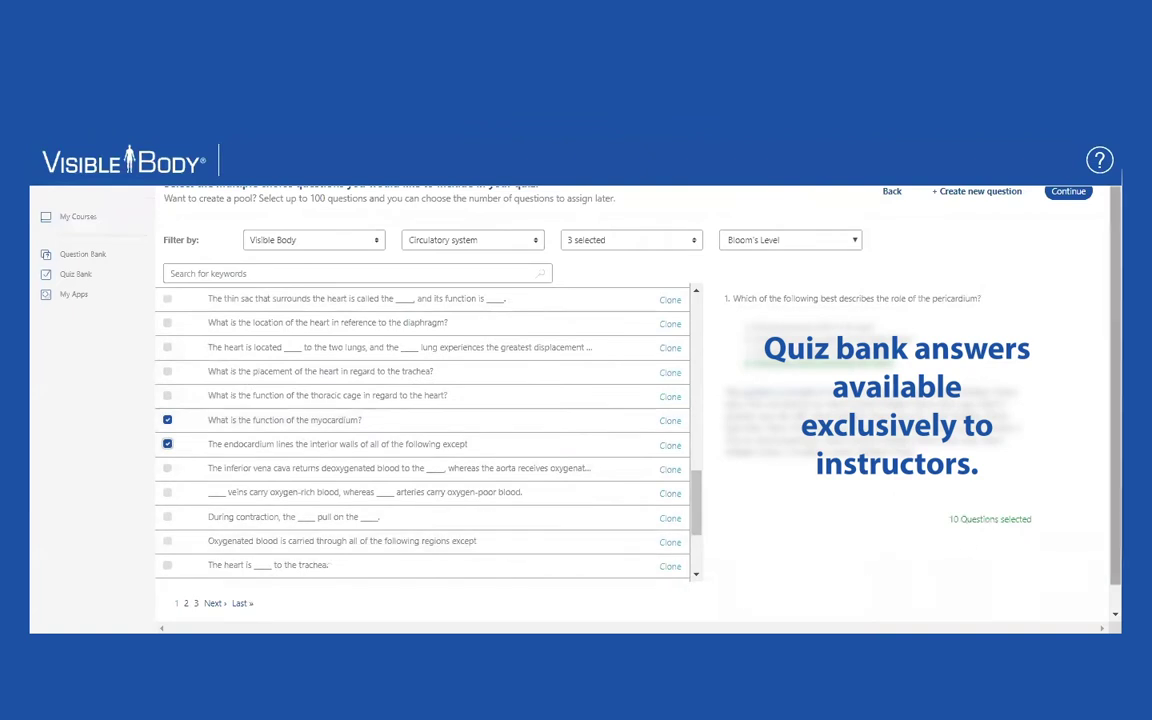
scroll(982, 500, "down", 1)
scroll(900, 450, "up", 1)
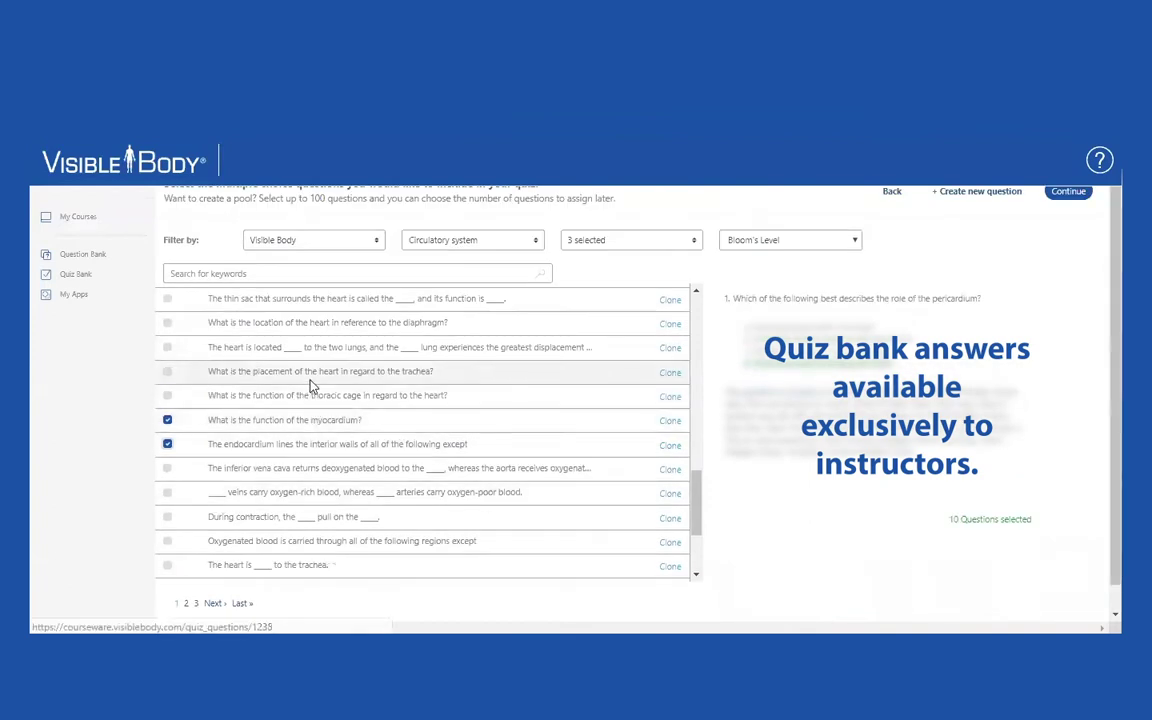
left_click(310, 421)
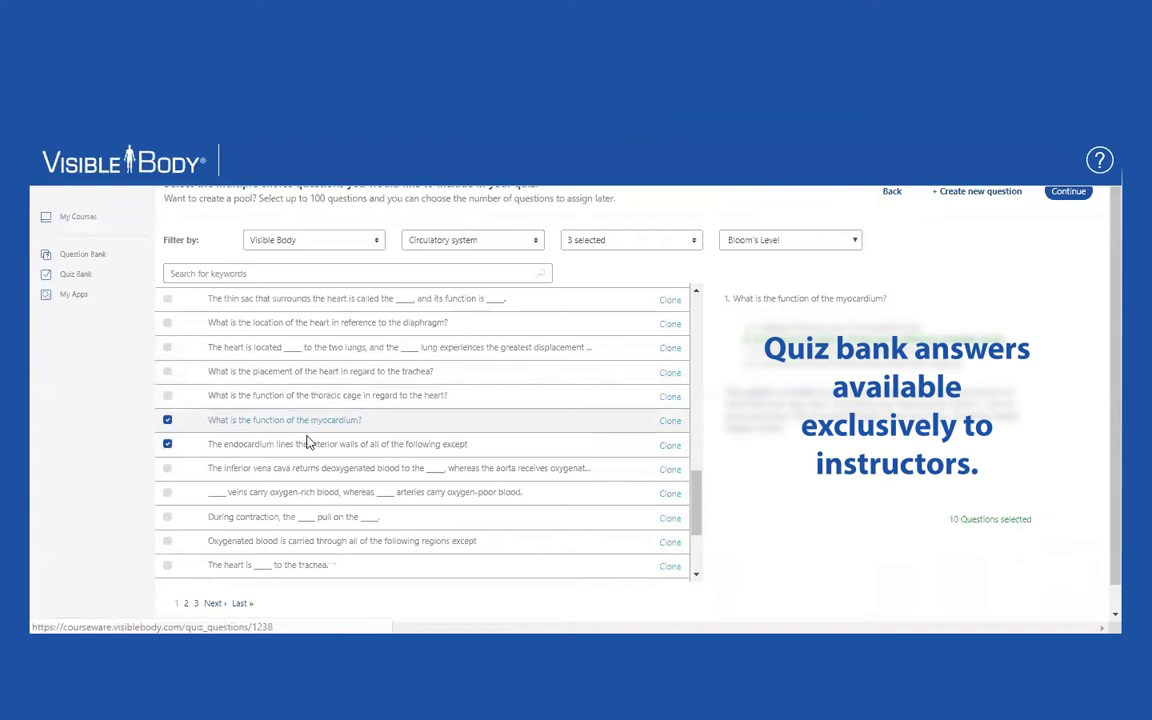
left_click(310, 448)
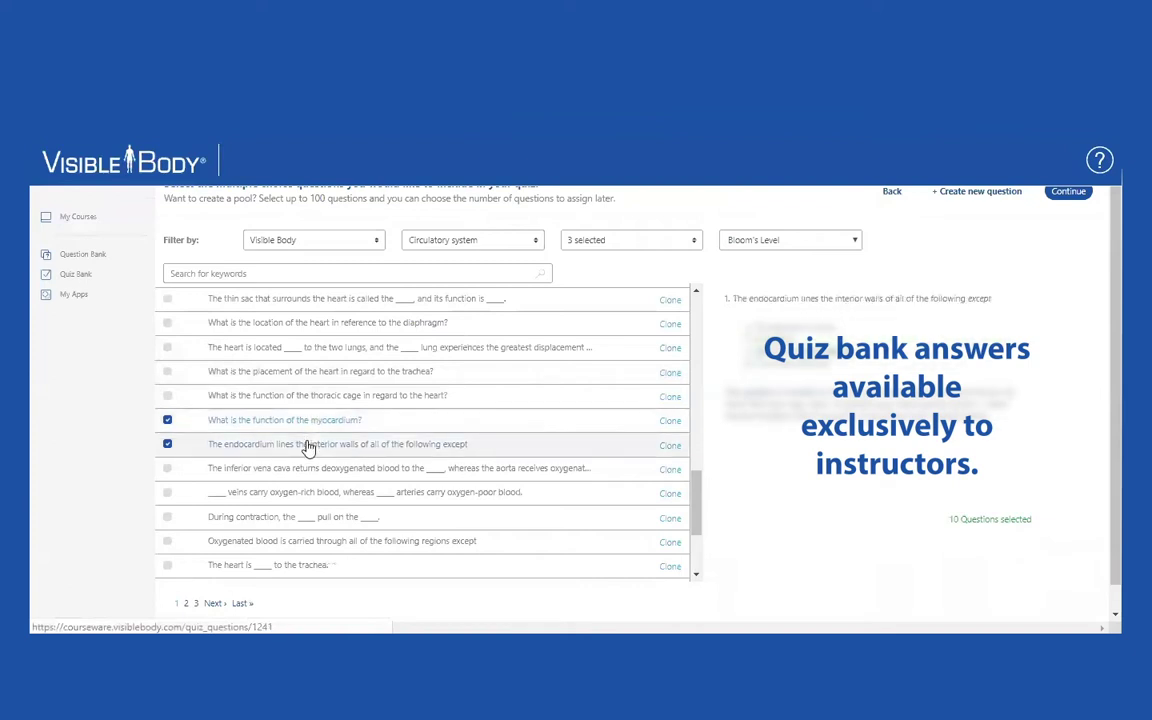
left_click(324, 375)
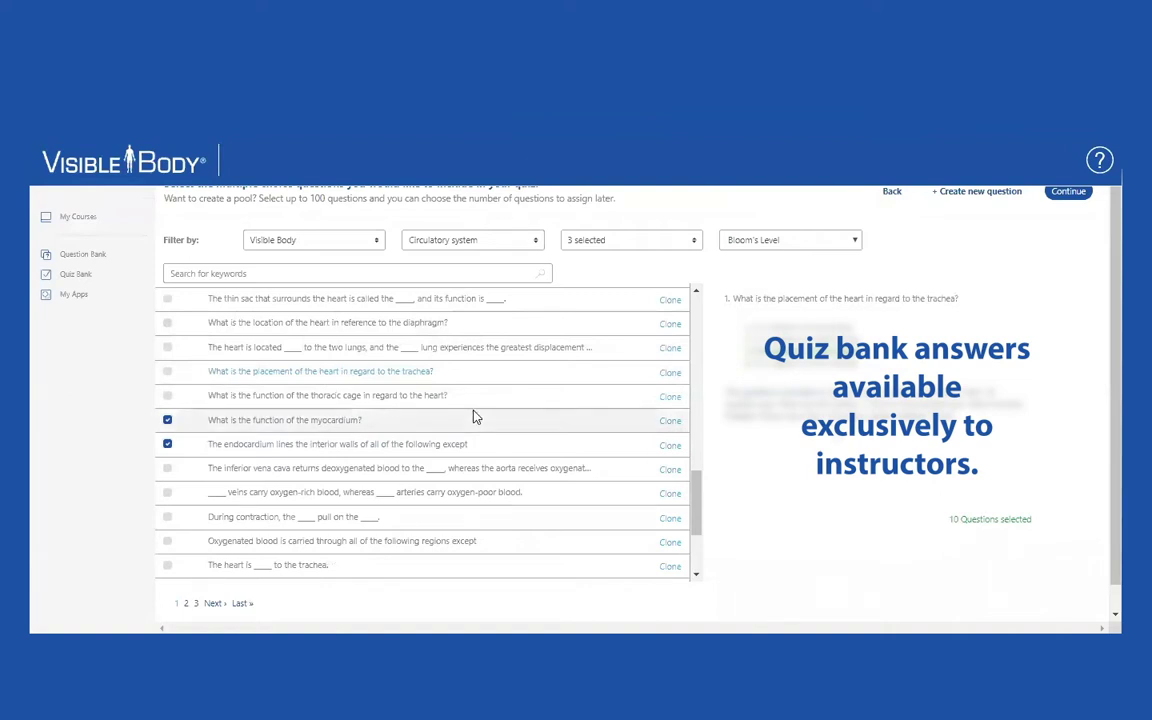
Continue with the selected questions and name the quiz "Circulatory System Multiple Choice Quiz".
scroll(476, 411, "up", 3)
scroll(550, 364, "up", 5)
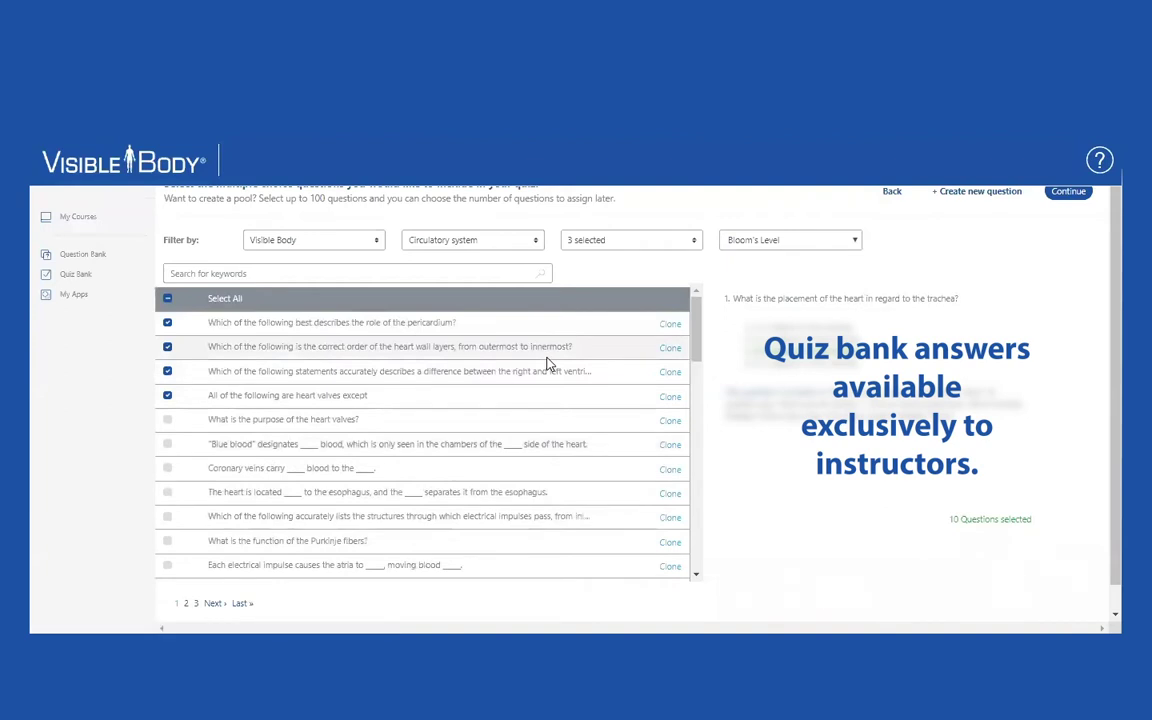
left_click(1066, 193)
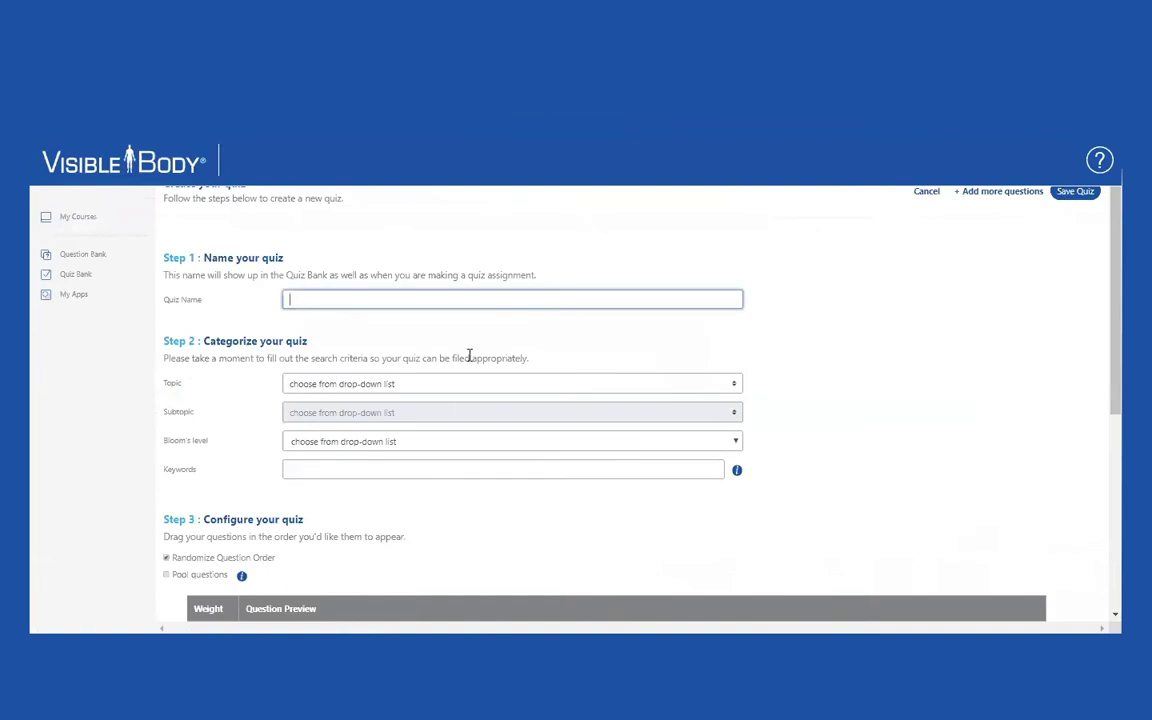
type("Circulatory")
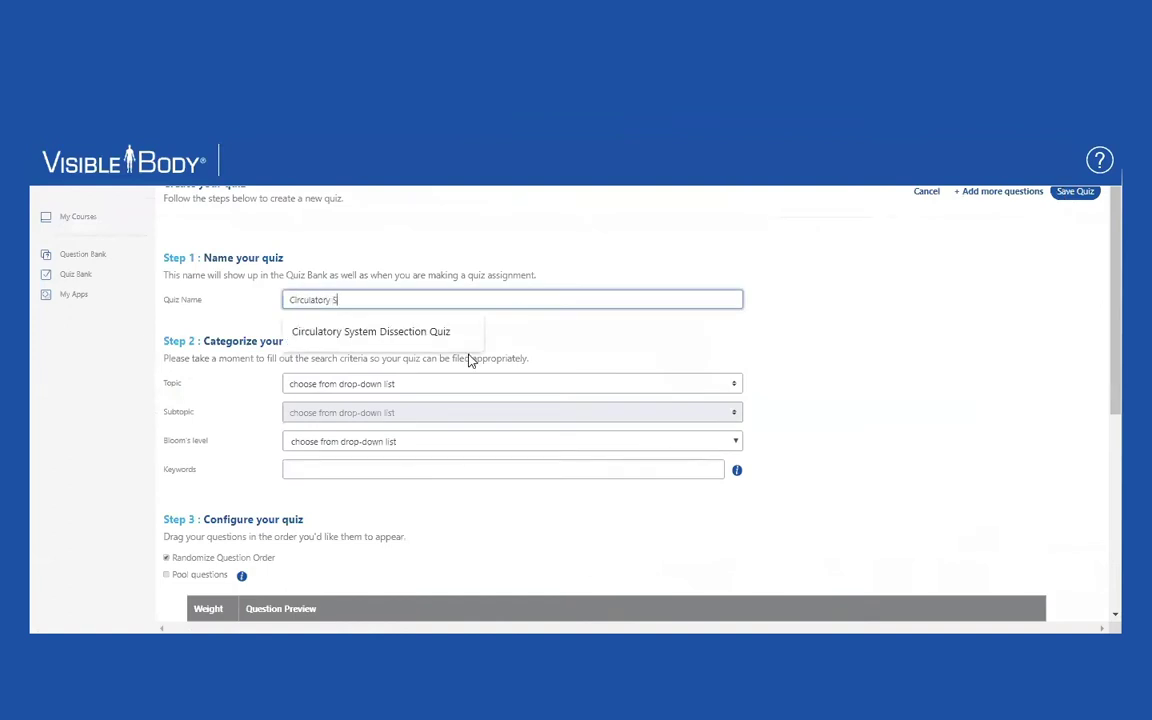
type(" System ")
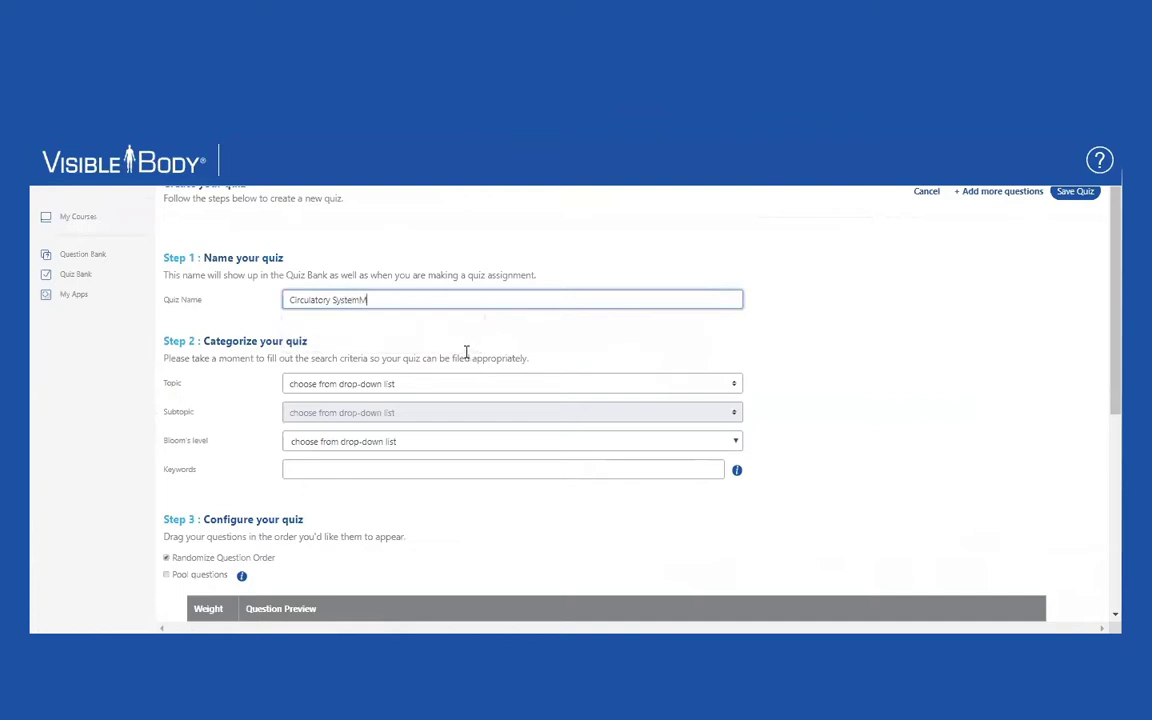
type("Multiple Choice Quiz")
Set the quiz's topic to Circulatory system.
left_click(735, 387)
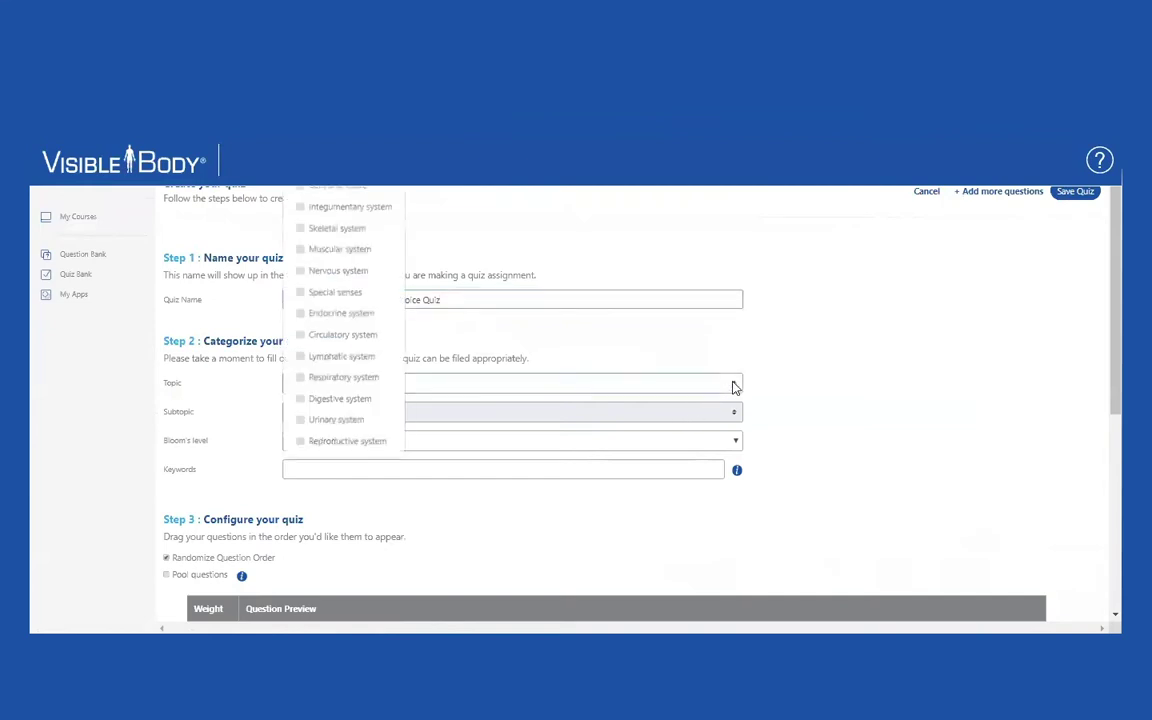
left_click(370, 335)
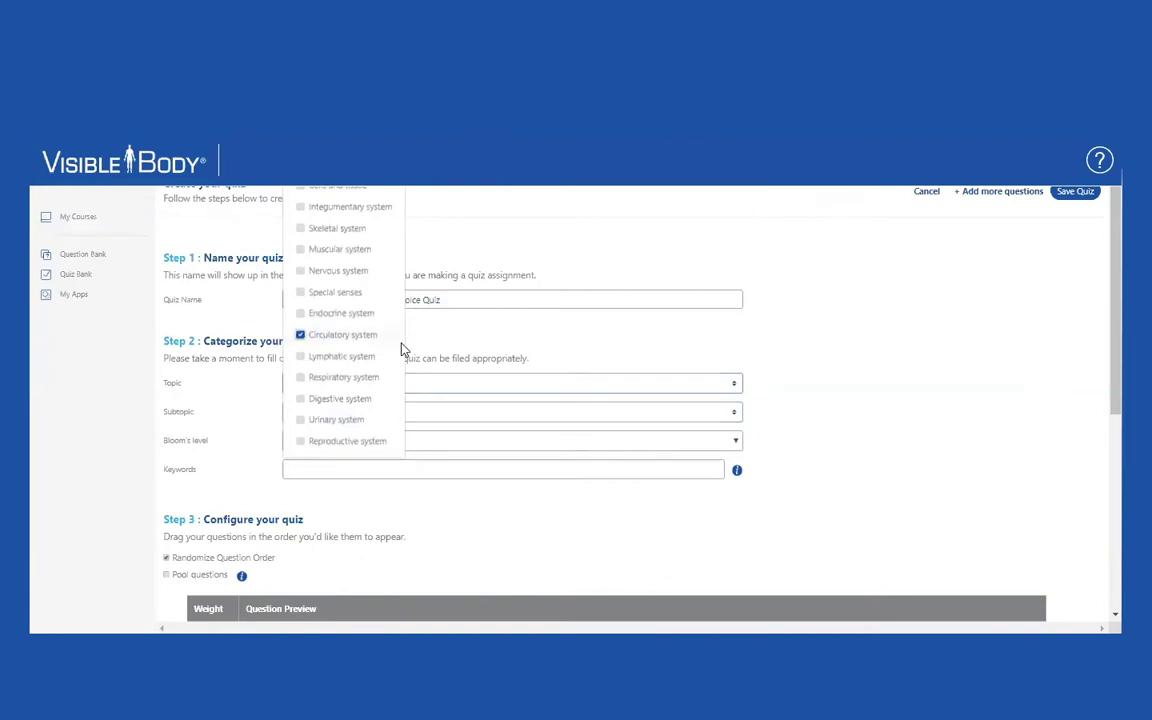
Set the quiz's subtopic to Uncategorized.
left_click(735, 415)
left_click(329, 440)
left_click(737, 443)
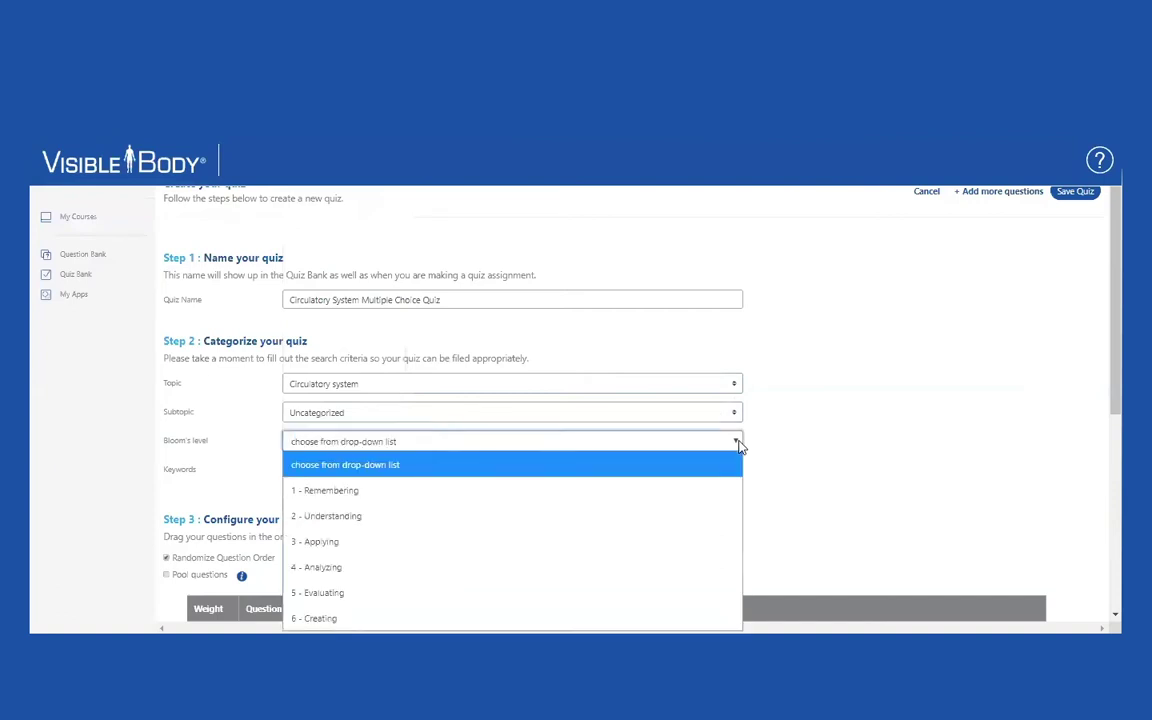
left_click(734, 414)
Set the quiz's subtopics to Blood, Heart, and Blood vessels and circulation.
left_click(734, 414)
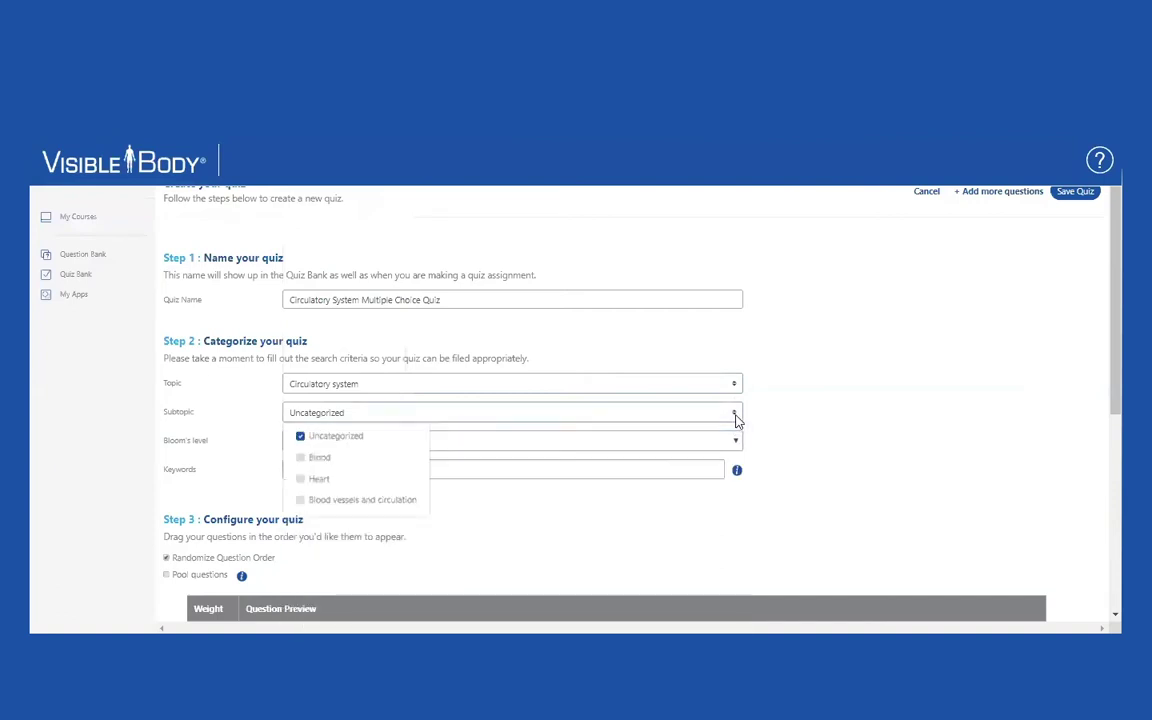
left_click(300, 458)
left_click(301, 478)
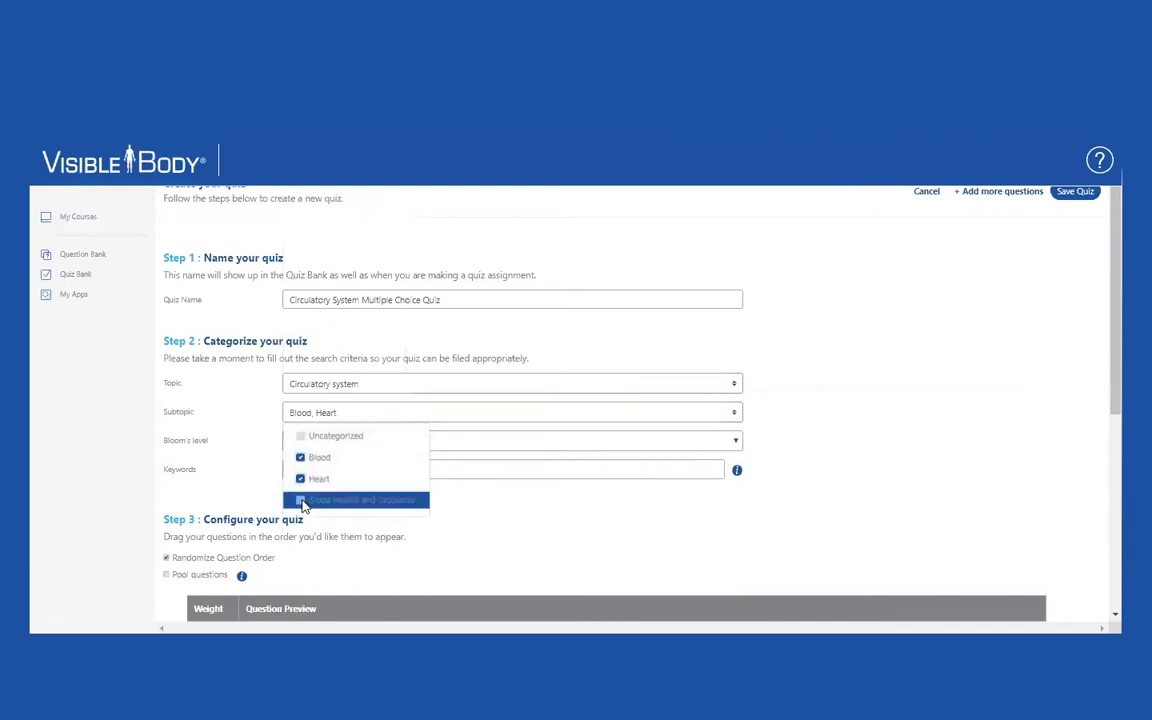
left_click(300, 500)
left_click(520, 523)
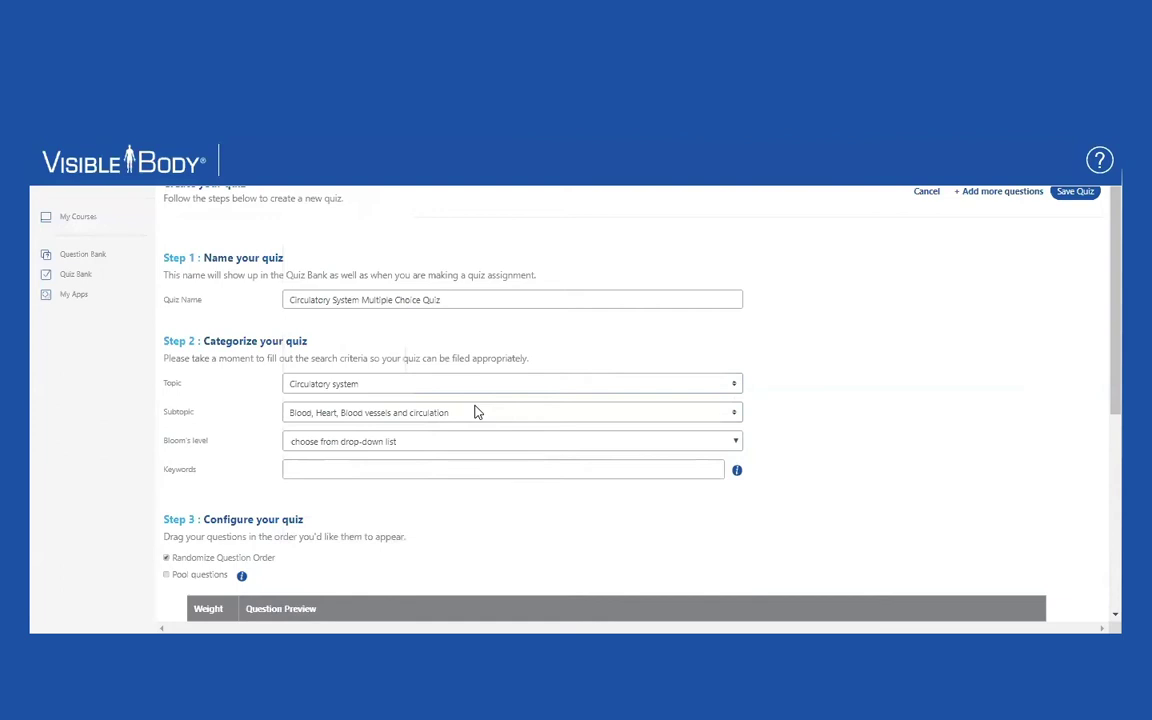
Set the Bloom's level to 1 - Remembering and enter "Circulatory System" as the keywords.
left_click(738, 440)
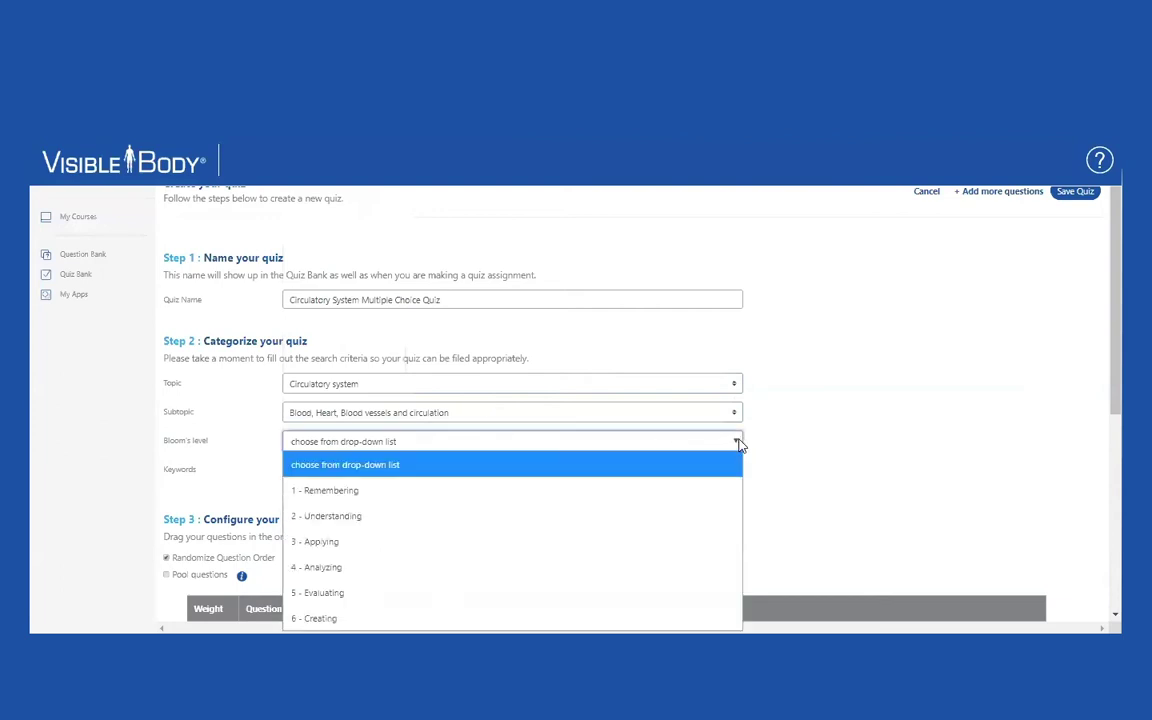
left_click(332, 490)
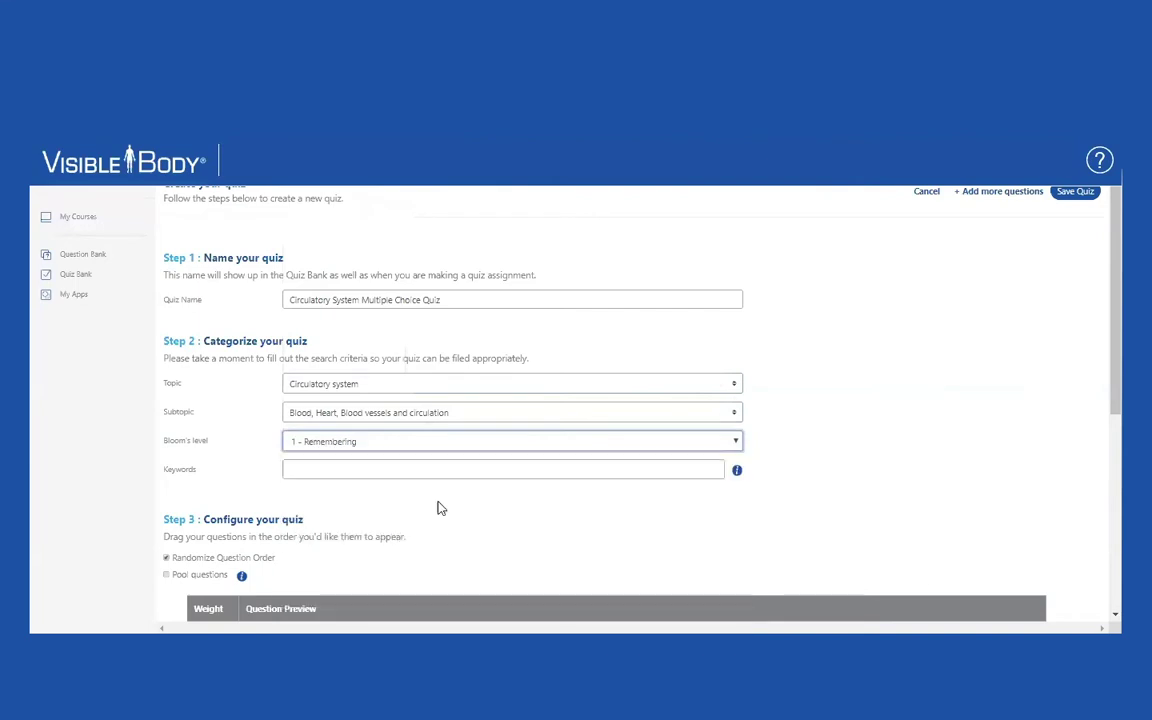
left_click(701, 470)
type("C")
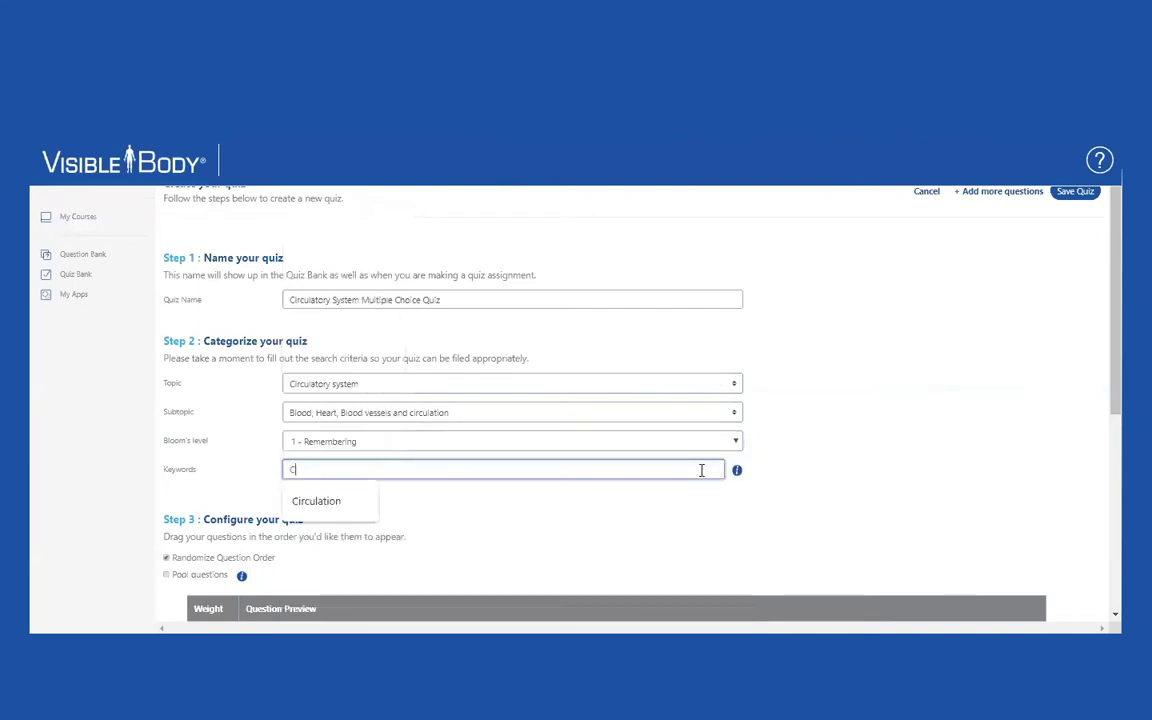
type("irculatory System")
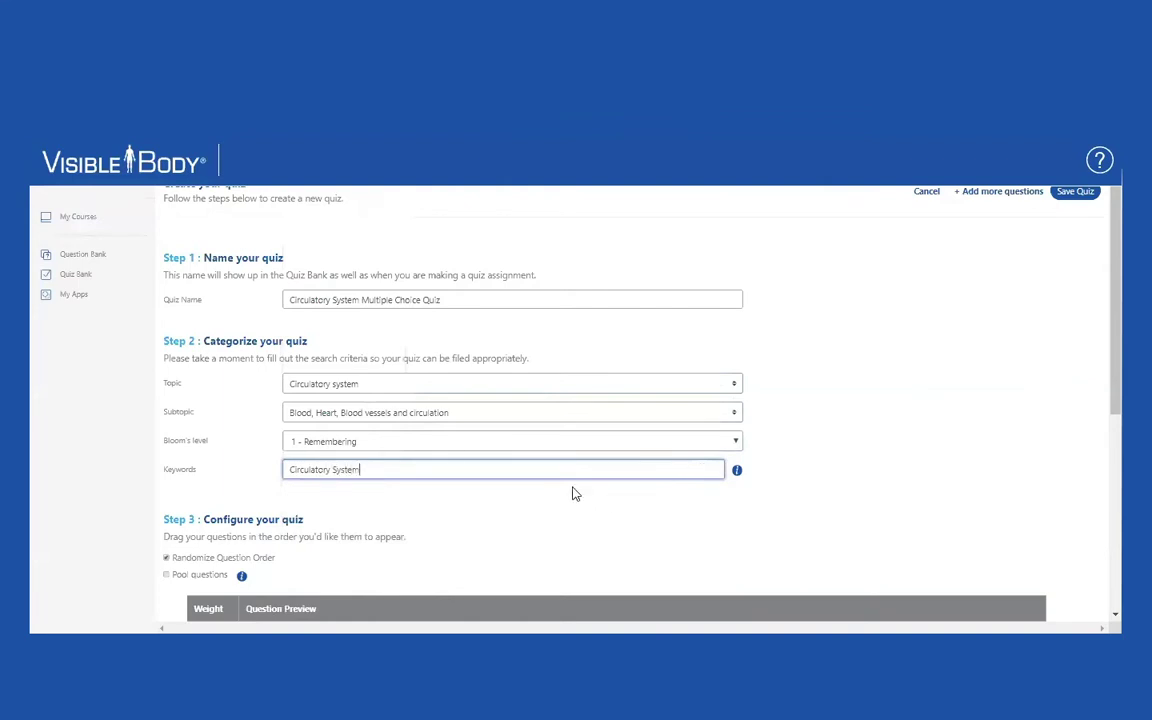
Turn on question pooling with 8 questions drawn for the quiz, and turn pooling off again.
scroll(575, 488, "down", 2)
scroll(595, 463, "down", 1)
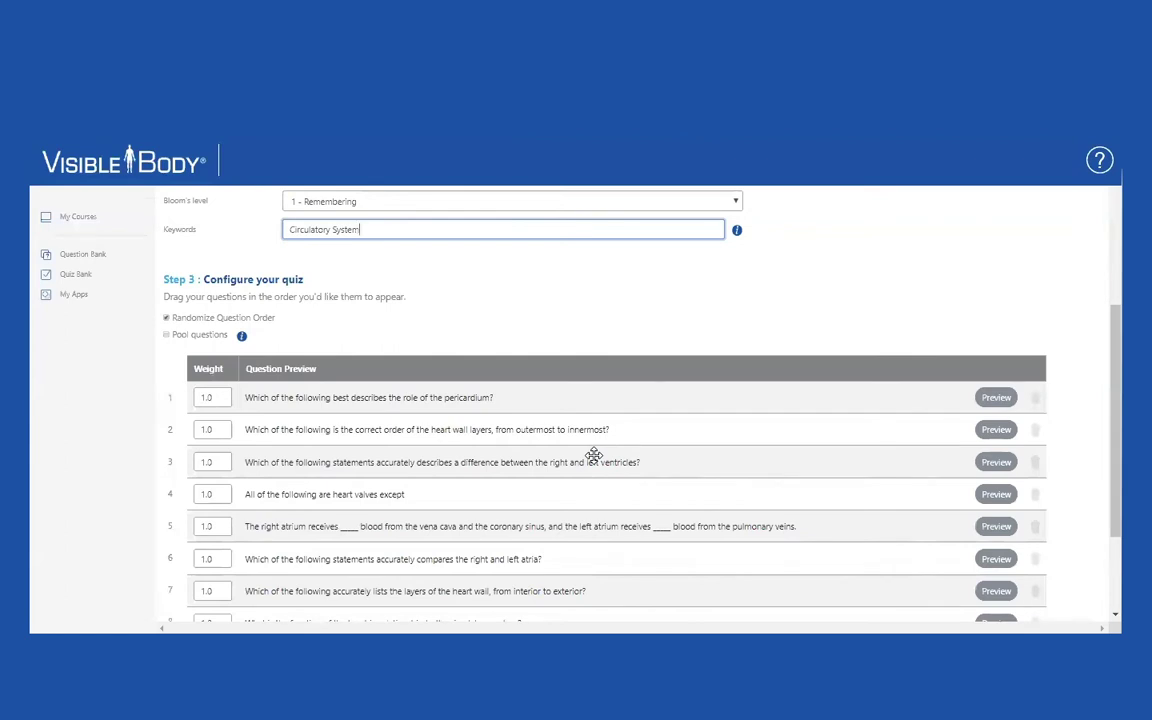
scroll(190, 338, "up", 1)
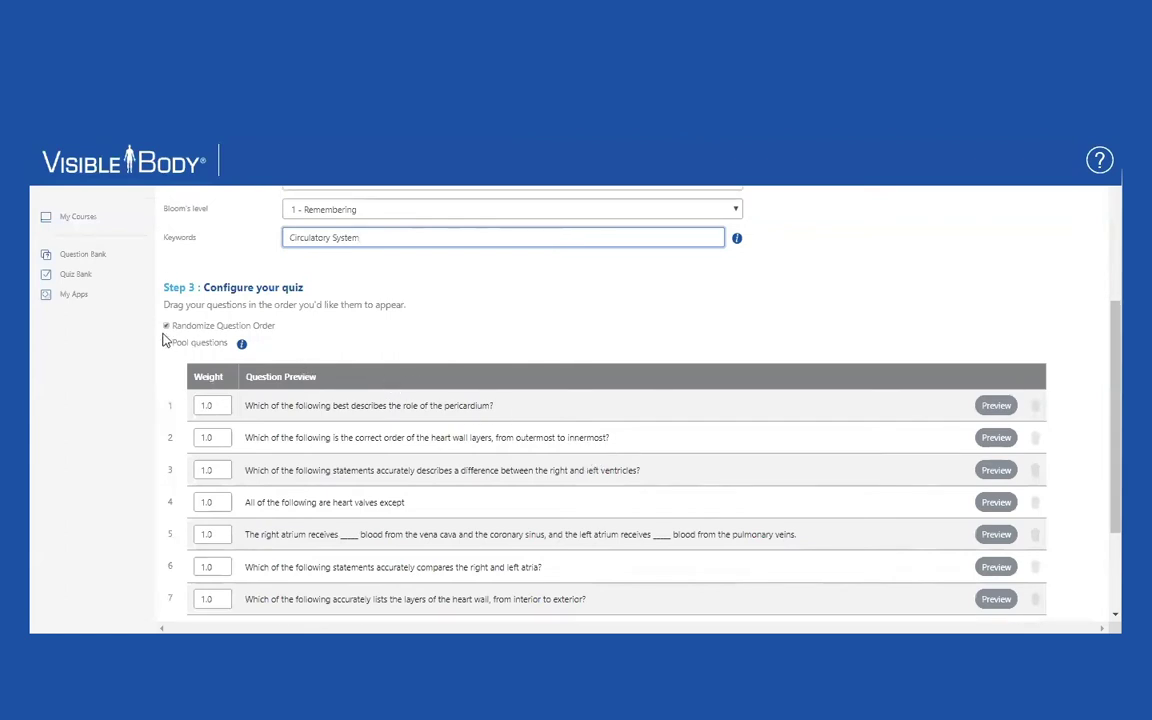
scroll(166, 340, "up", 1)
scroll(197, 358, "down", 1)
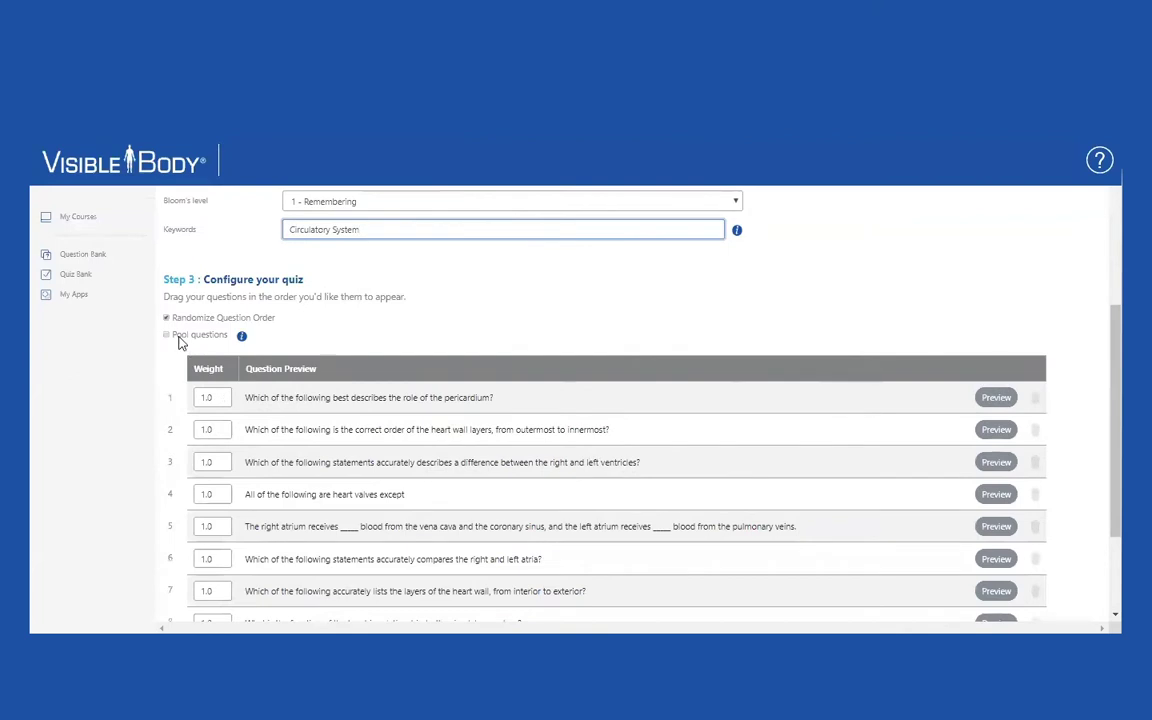
left_click(166, 336)
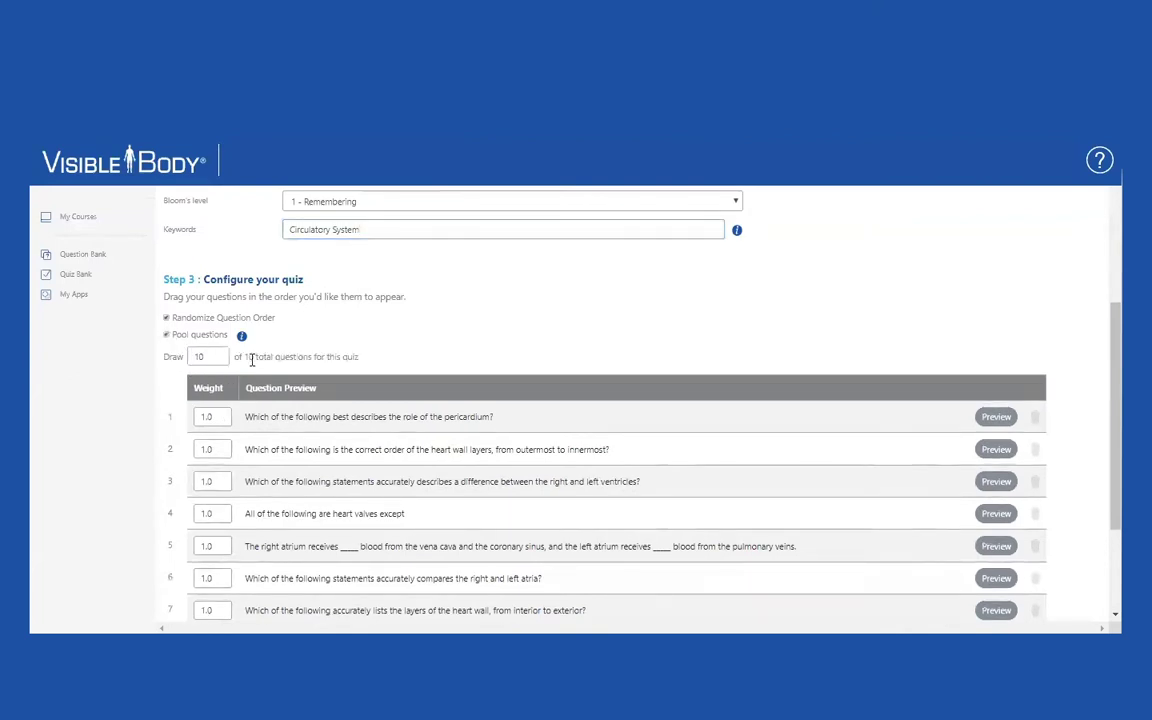
left_click_drag(208, 352, 195, 357)
type("8")
left_click(167, 335)
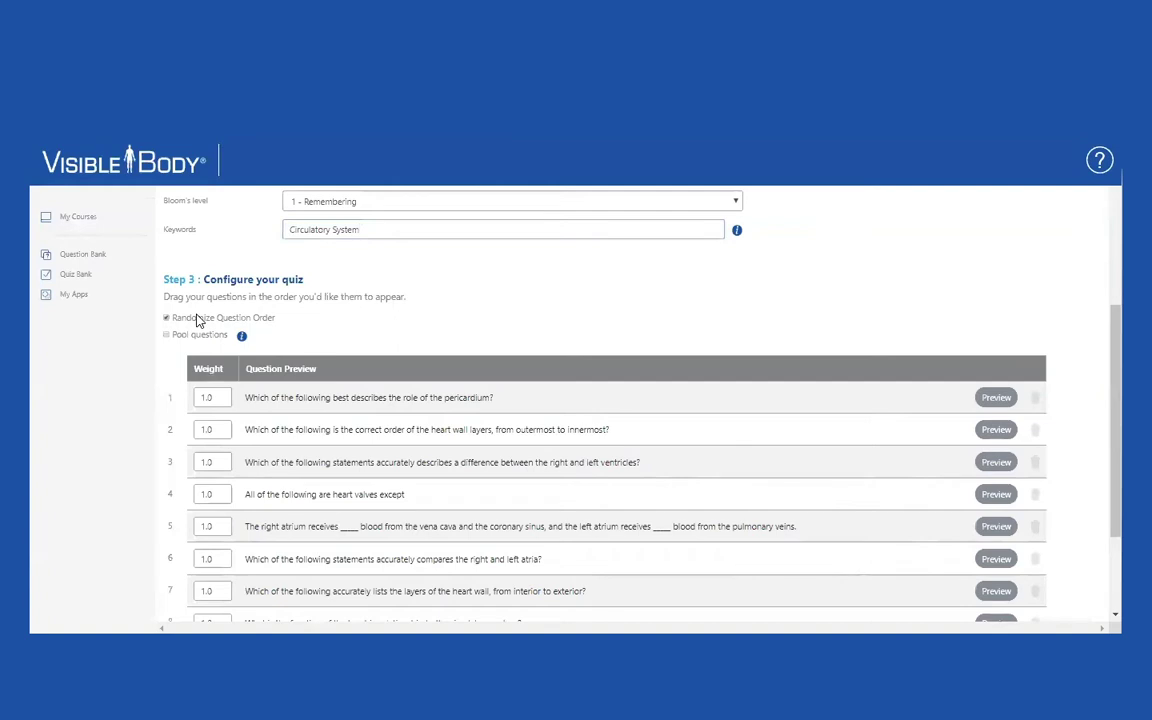
Review the quiz's question list and settings, save the quiz, and finish to the Quiz Bank without assigning it.
scroll(334, 430, "down", 3)
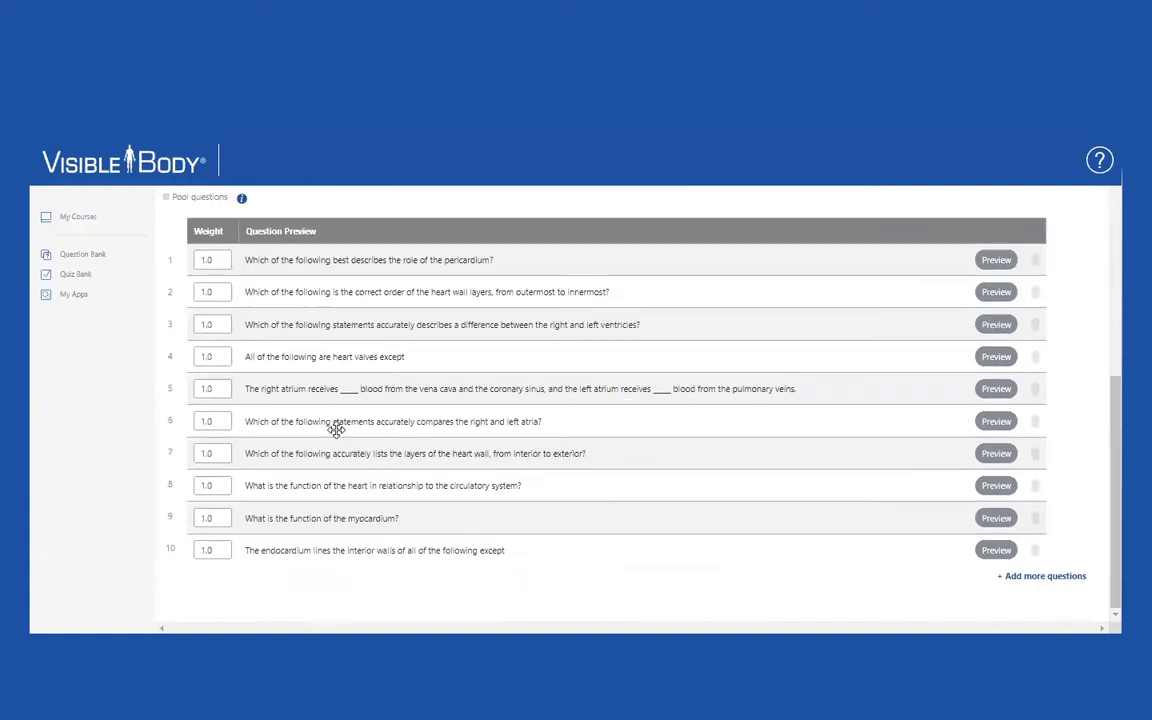
scroll(335, 429, "up", 8)
scroll(335, 437, "down", 8)
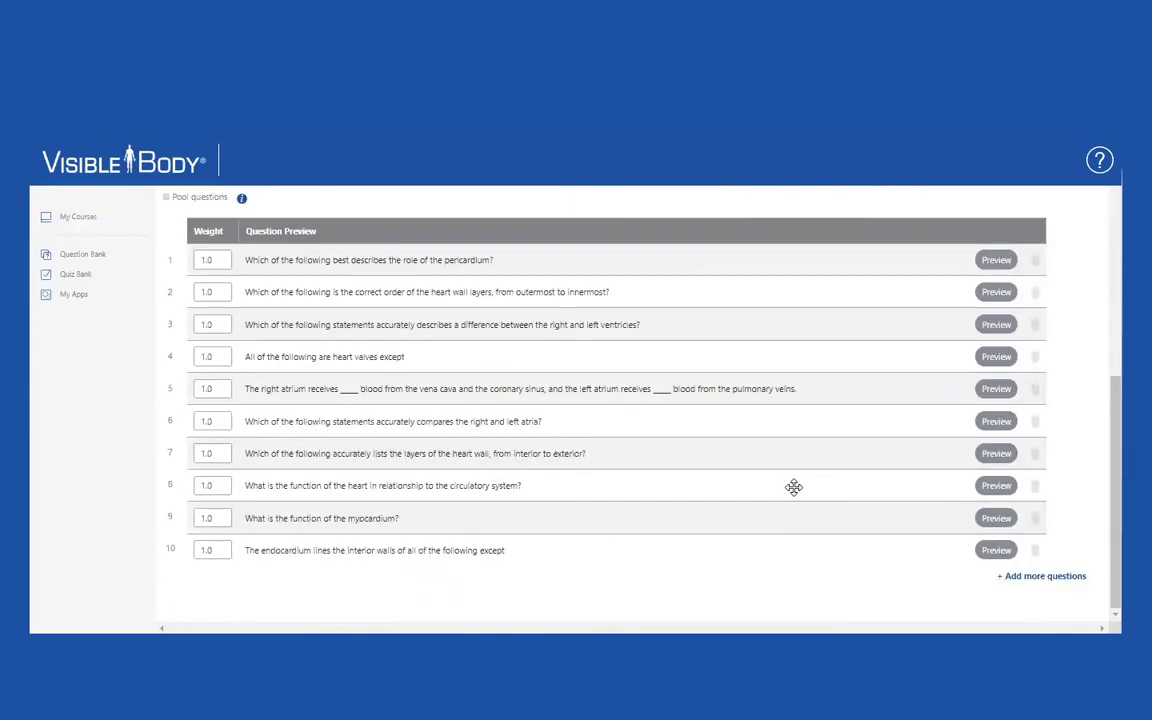
scroll(792, 484, "up", 8)
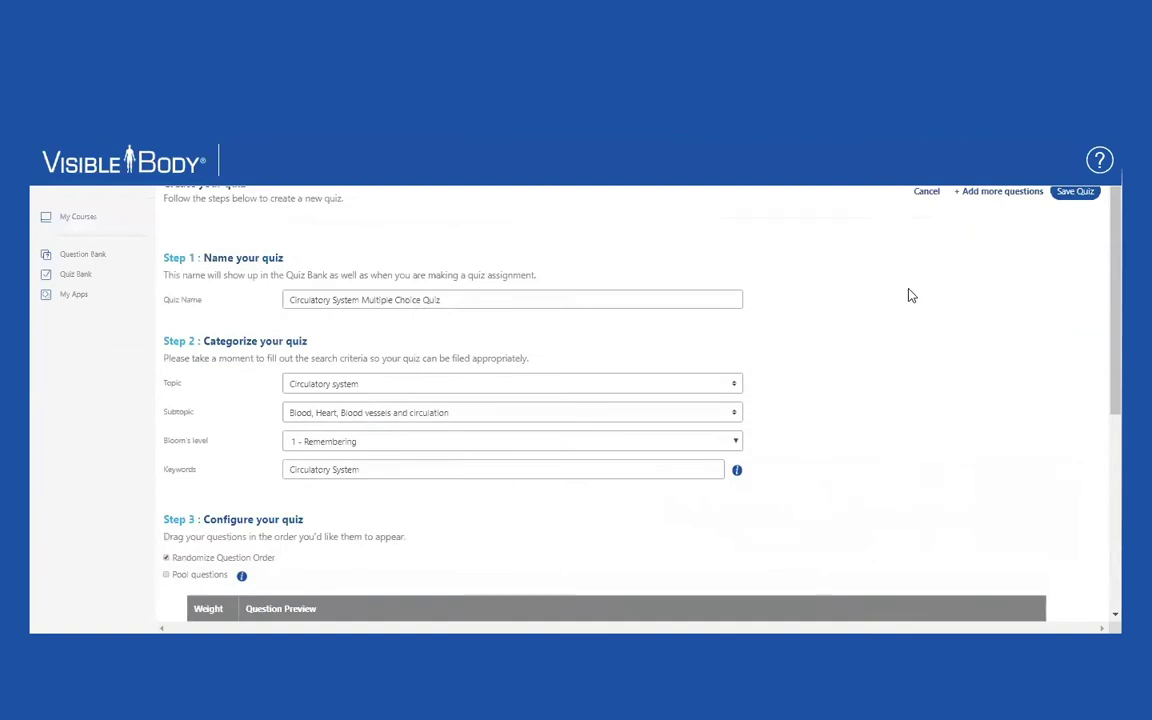
left_click(1085, 193)
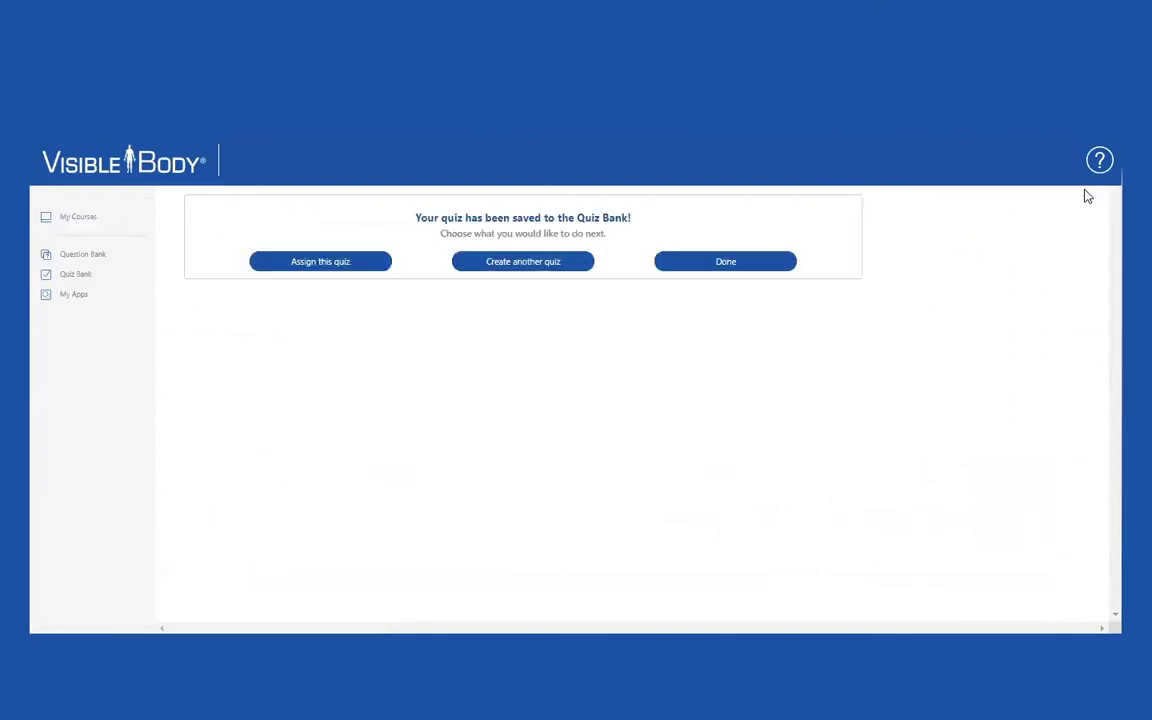
left_click(722, 261)
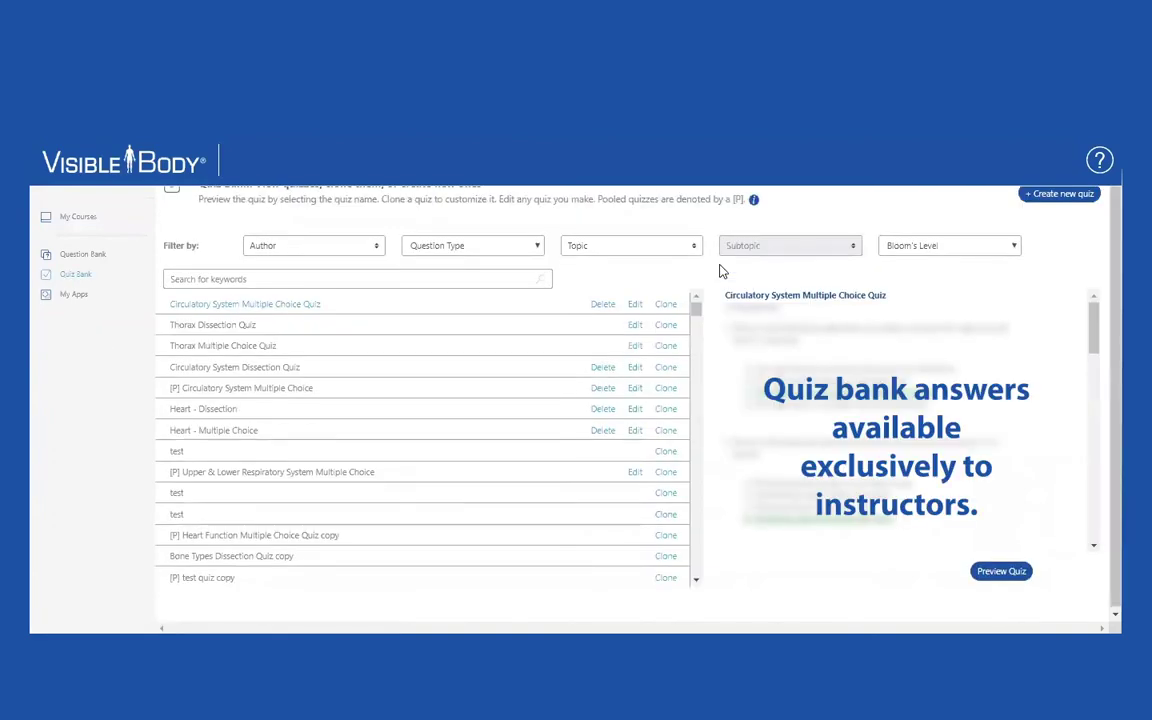
Restore the browser page zoom to 100%.
key("alt+f")
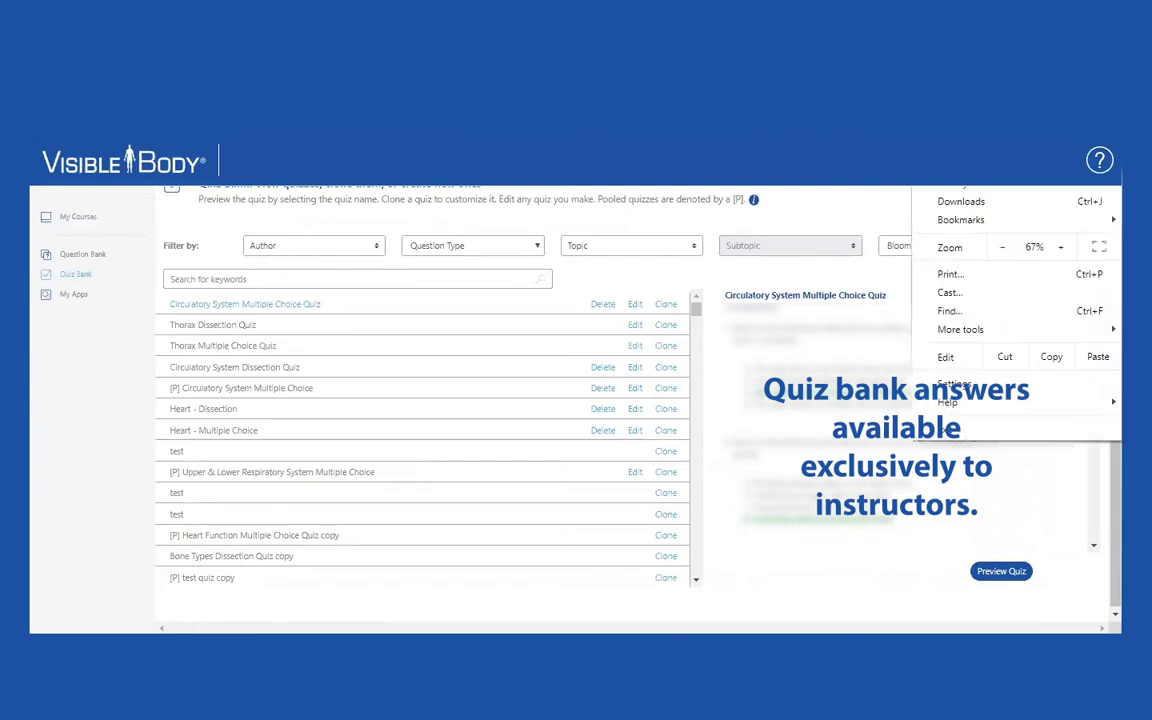
left_click(1060, 247)
left_click(1060, 247)
left_click(1060, 247)
left_click(1060, 247)
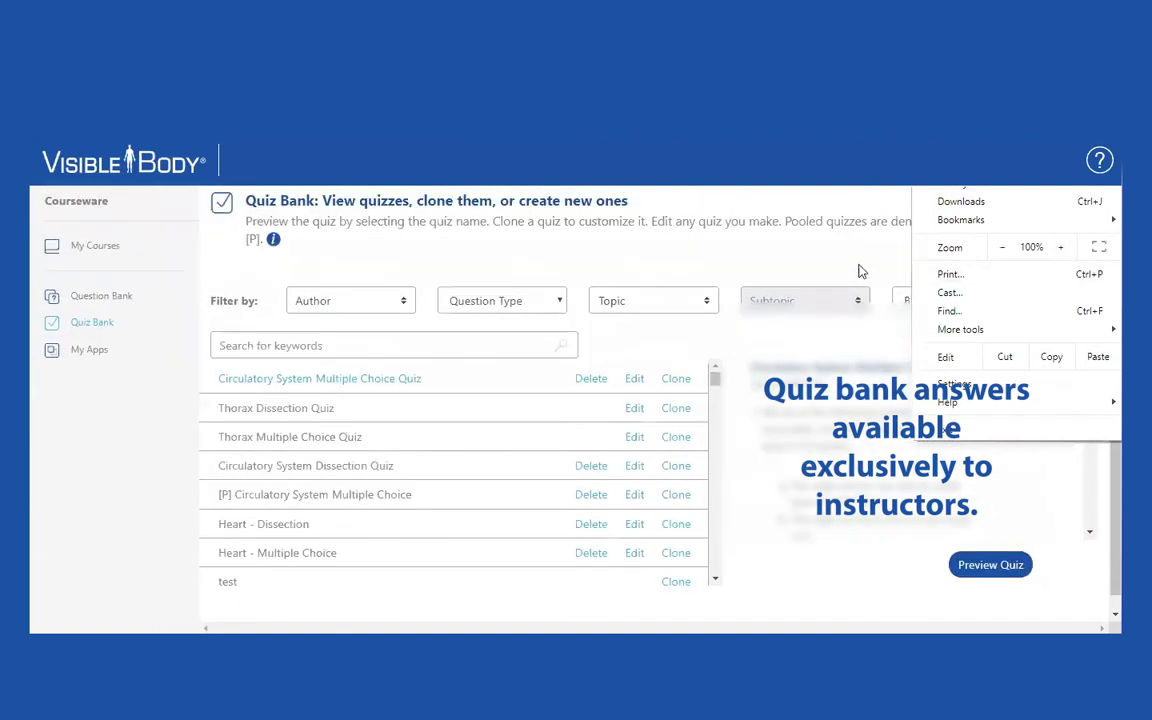
Filter the Quiz Bank to the quizzes authored by the signed-in instructor.
left_click(857, 258)
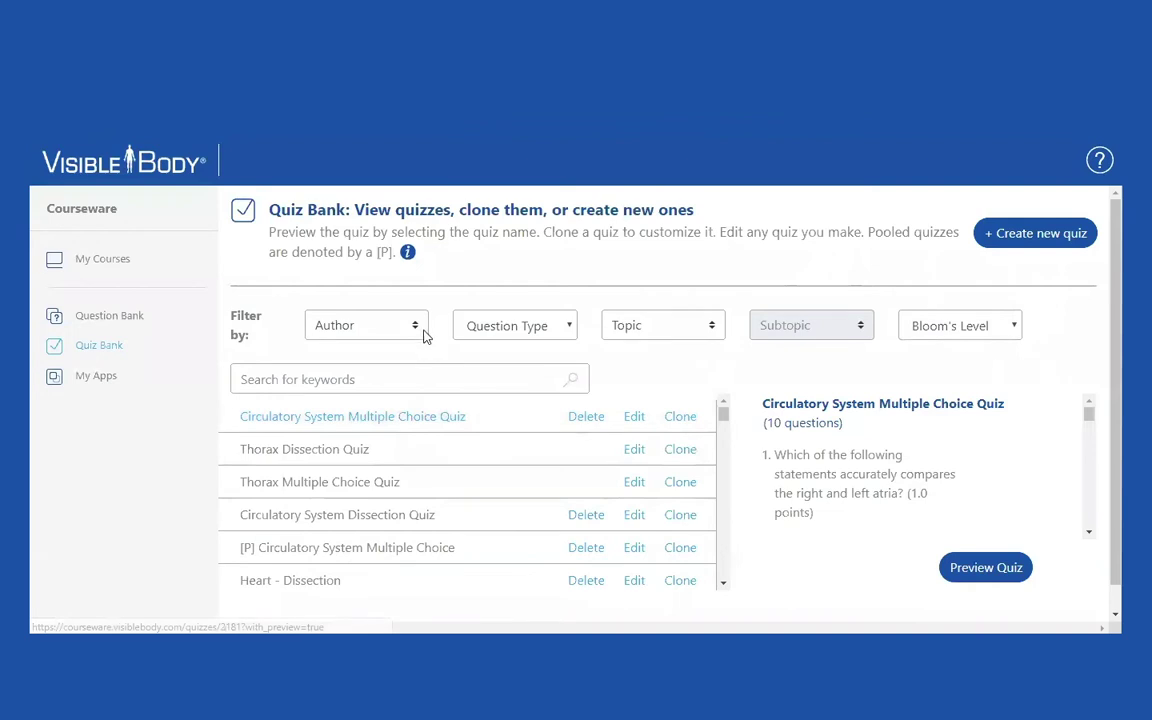
left_click(382, 327)
scroll(380, 460, "down", 1)
scroll(376, 487, "down", 5)
left_click(372, 541)
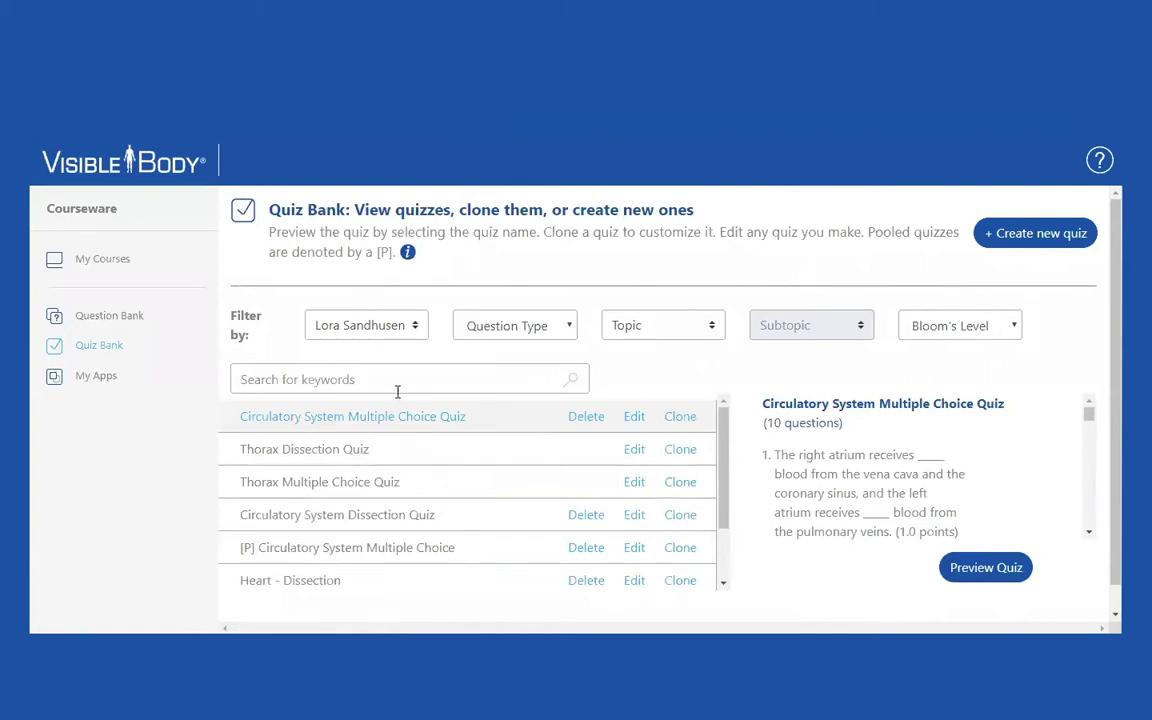
Start a new assignment in the Anatomy & Physiology course with Graded Quiz Bank as its source.
left_click(117, 259)
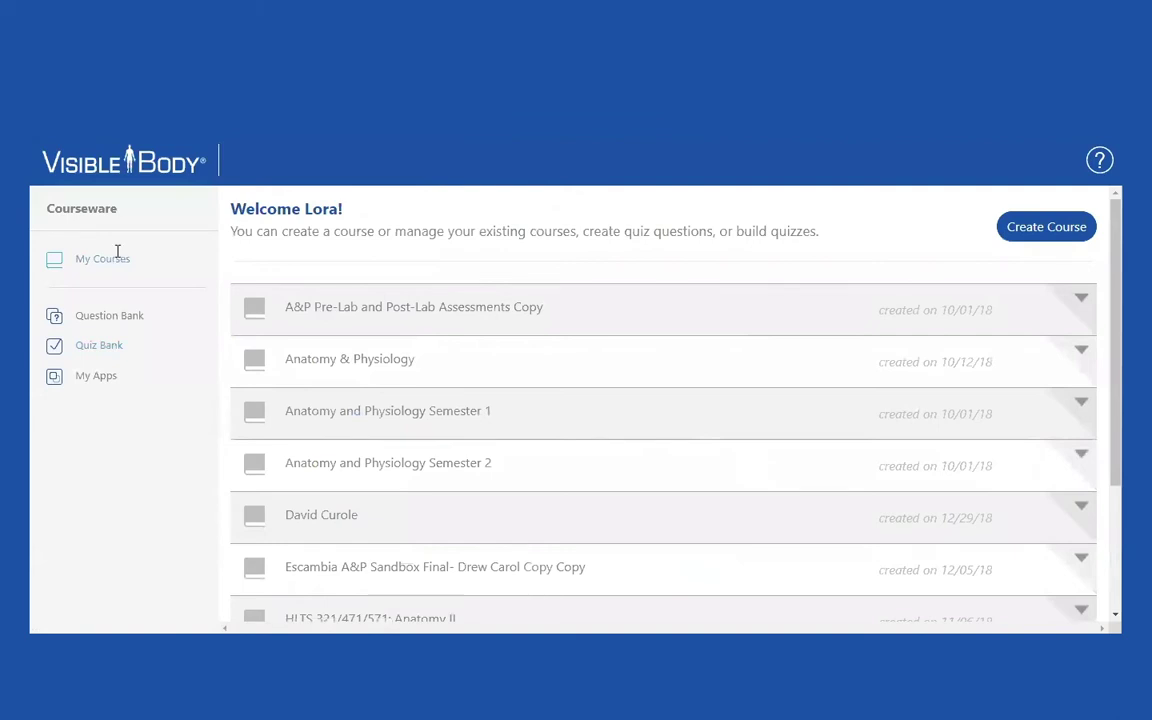
left_click(343, 365)
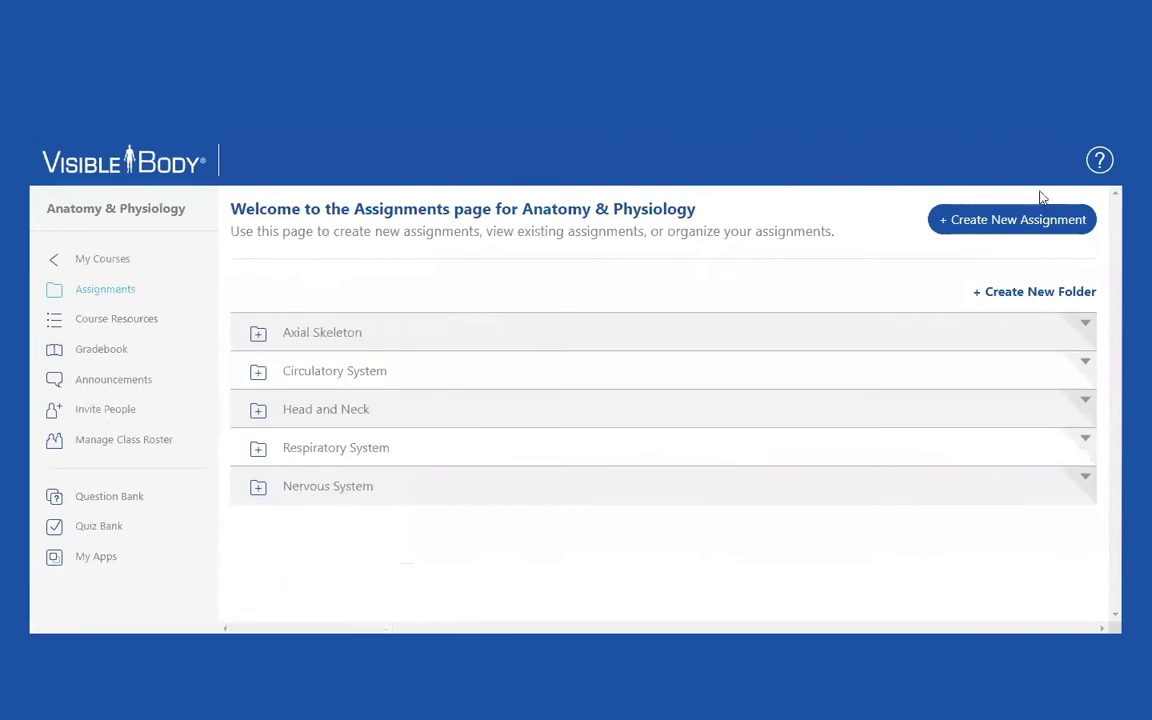
left_click(1047, 224)
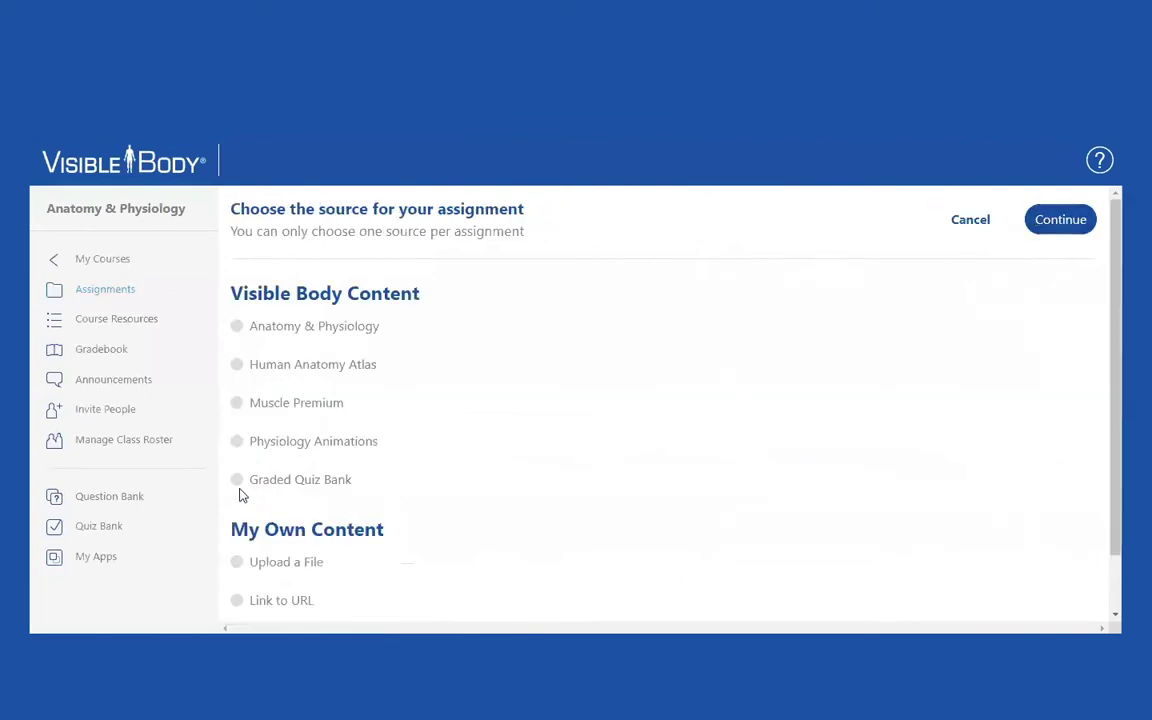
left_click(237, 484)
left_click(1066, 221)
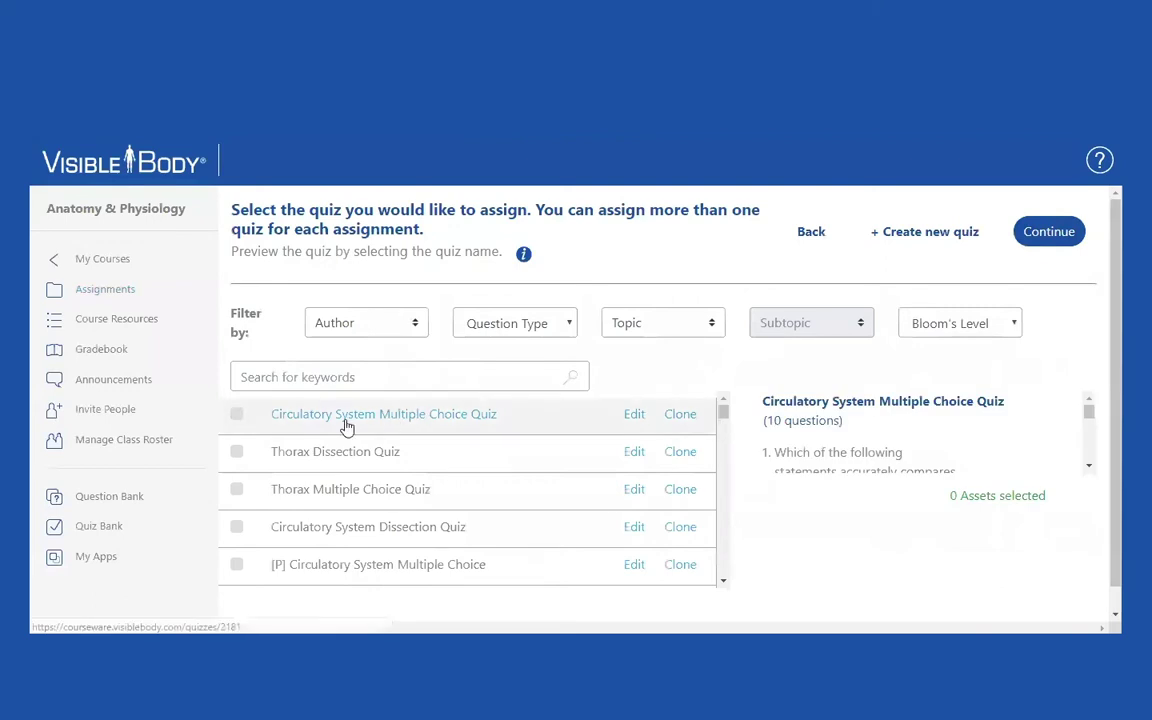
Assign the Circulatory System Multiple Choice Quiz and name the assignment "Circulatory System Quiz".
left_click(237, 415)
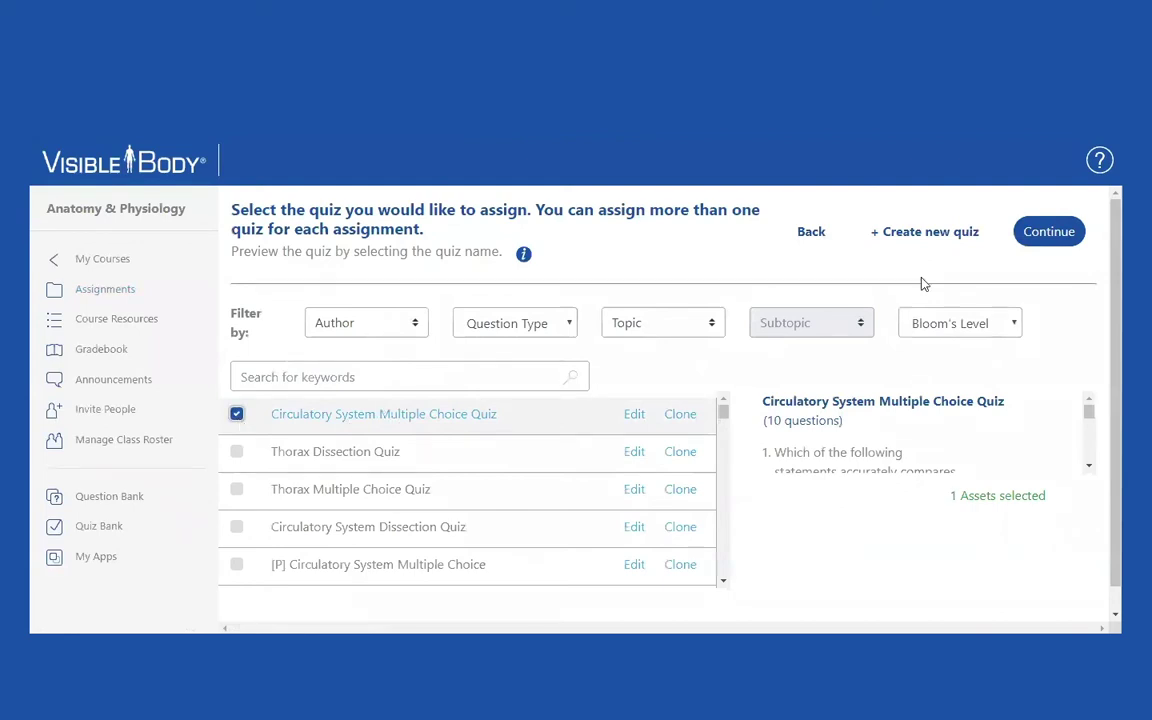
left_click(1058, 236)
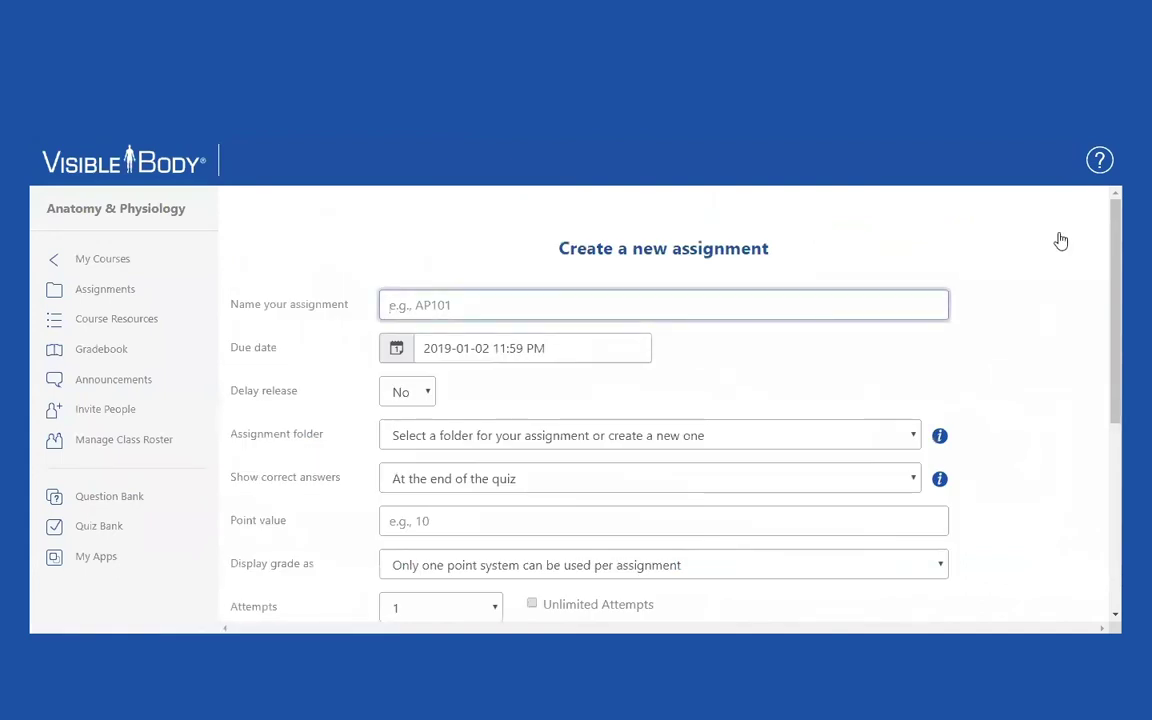
type("Circulato")
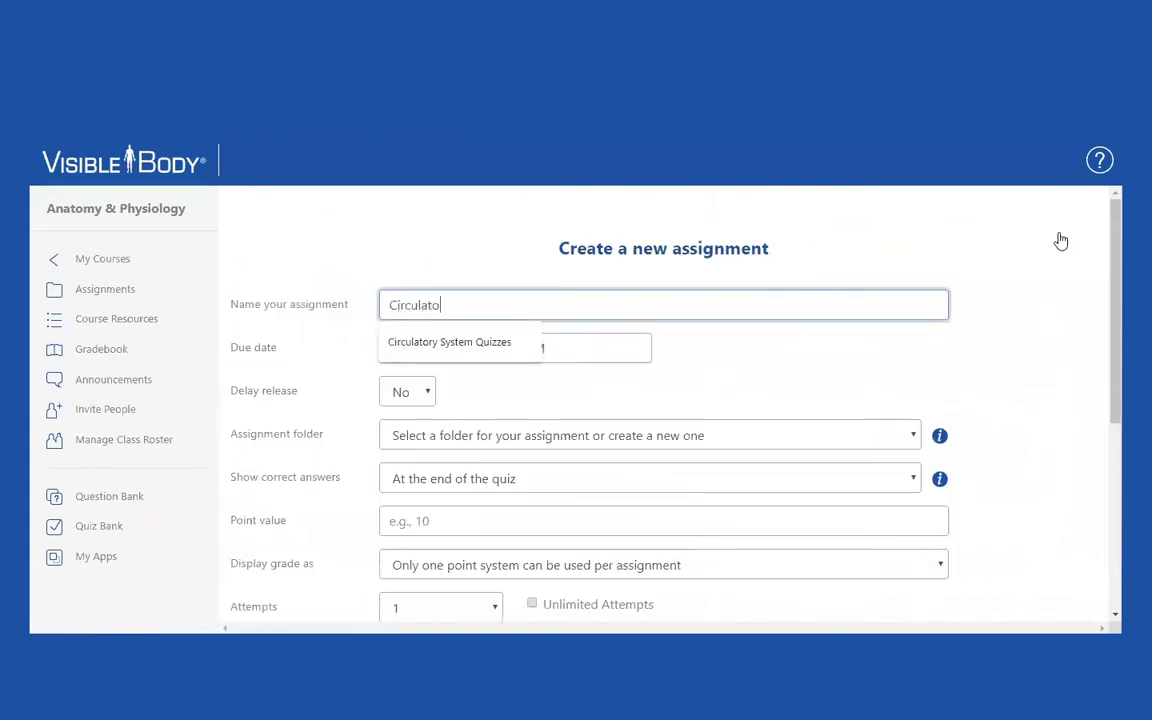
type("ry System Qui")
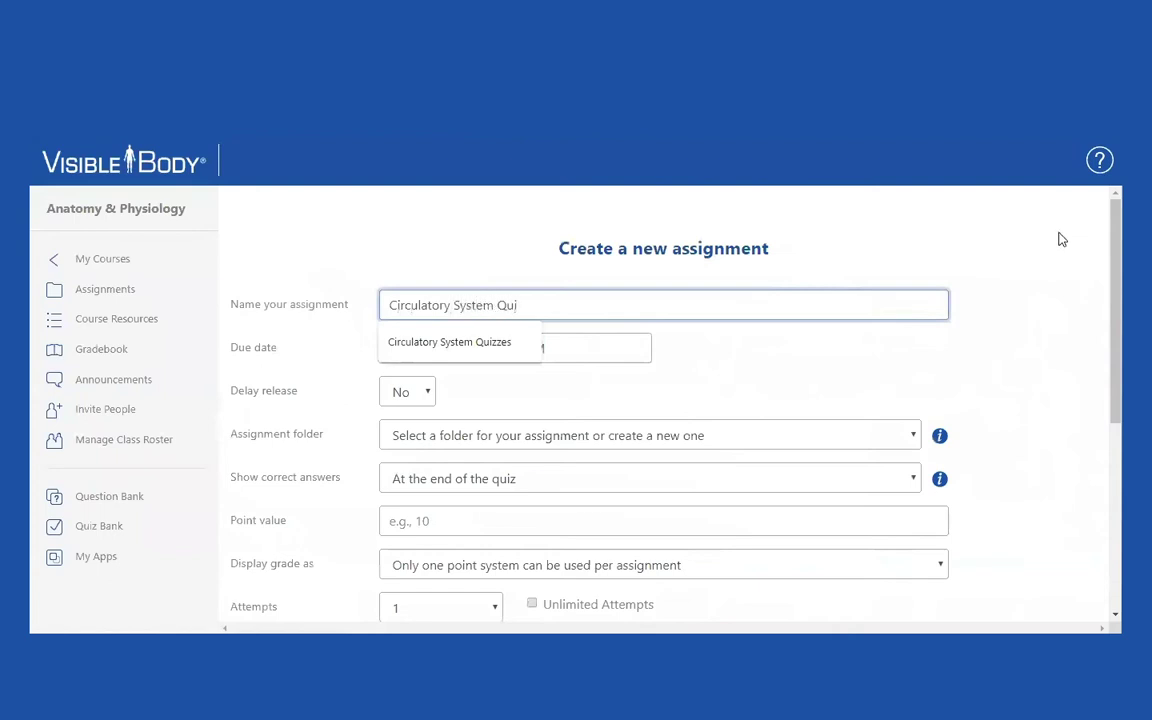
type("z")
left_click(753, 401)
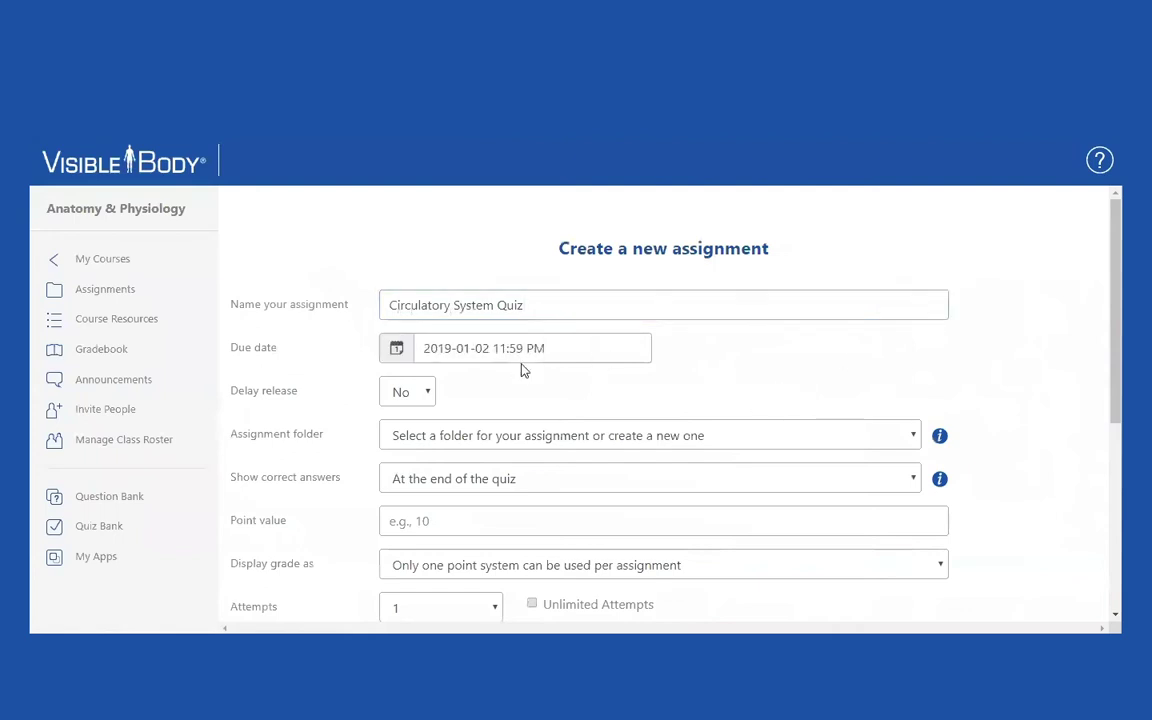
Place the assignment in the Circulatory System folder and set its point value to 1, with the grade displayed as Points.
scroll(576, 391, "down", 1)
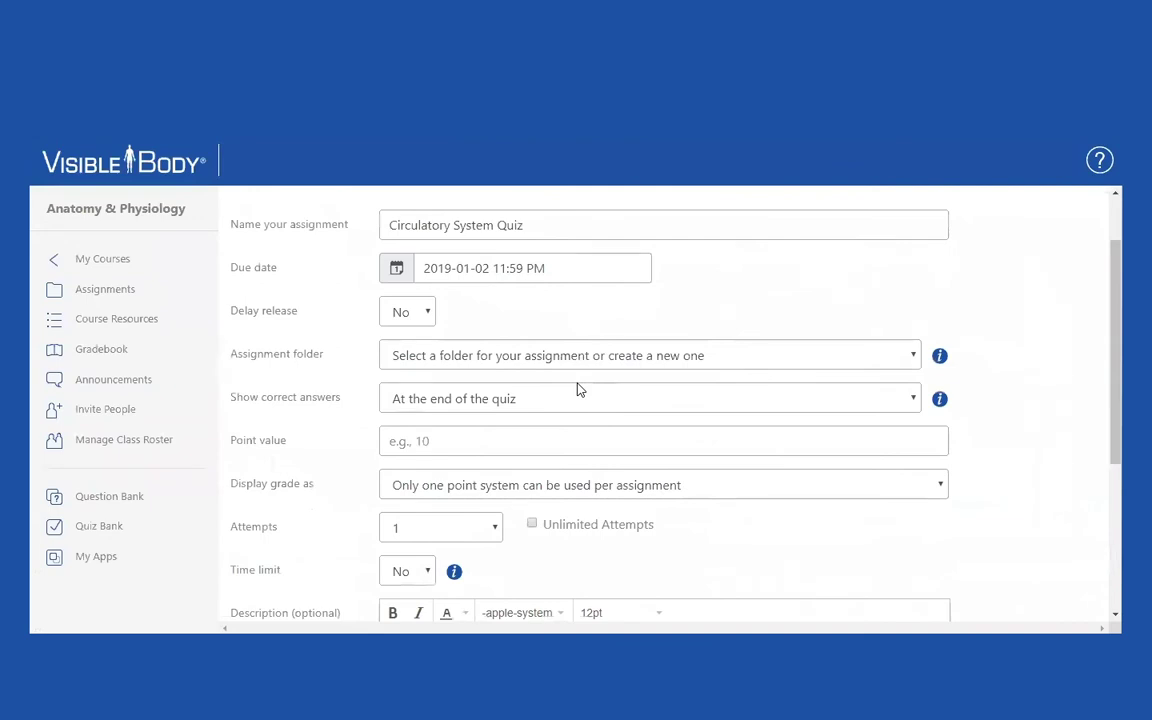
left_click(912, 357)
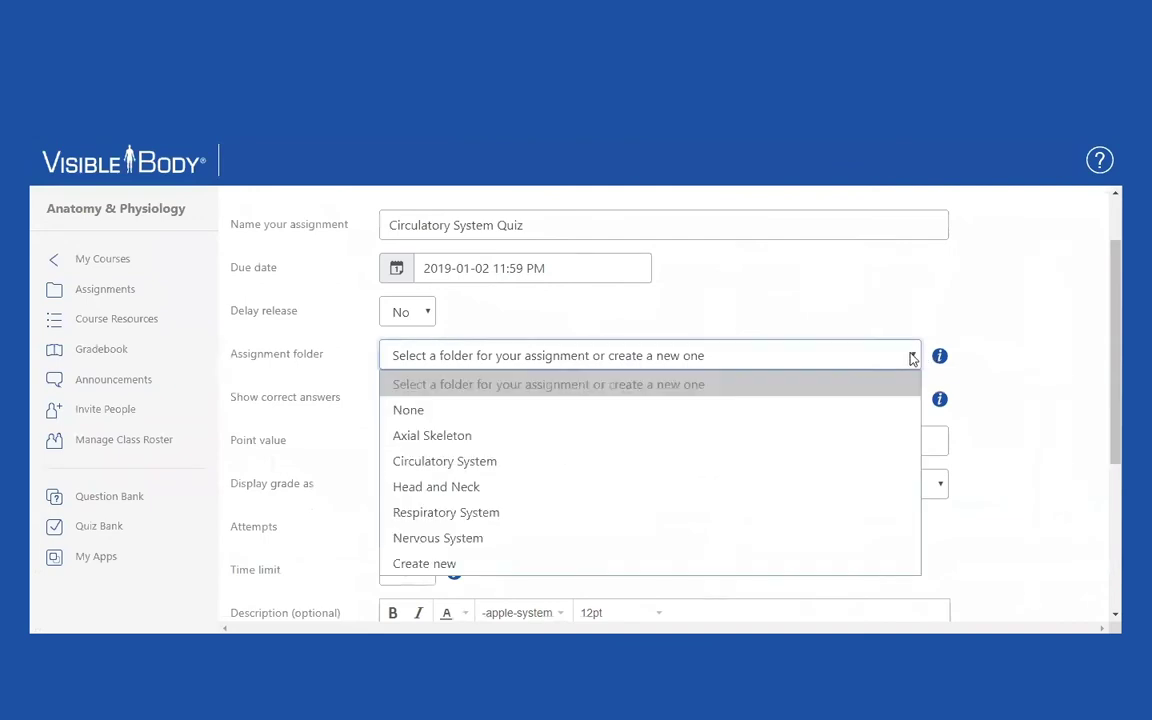
left_click(627, 465)
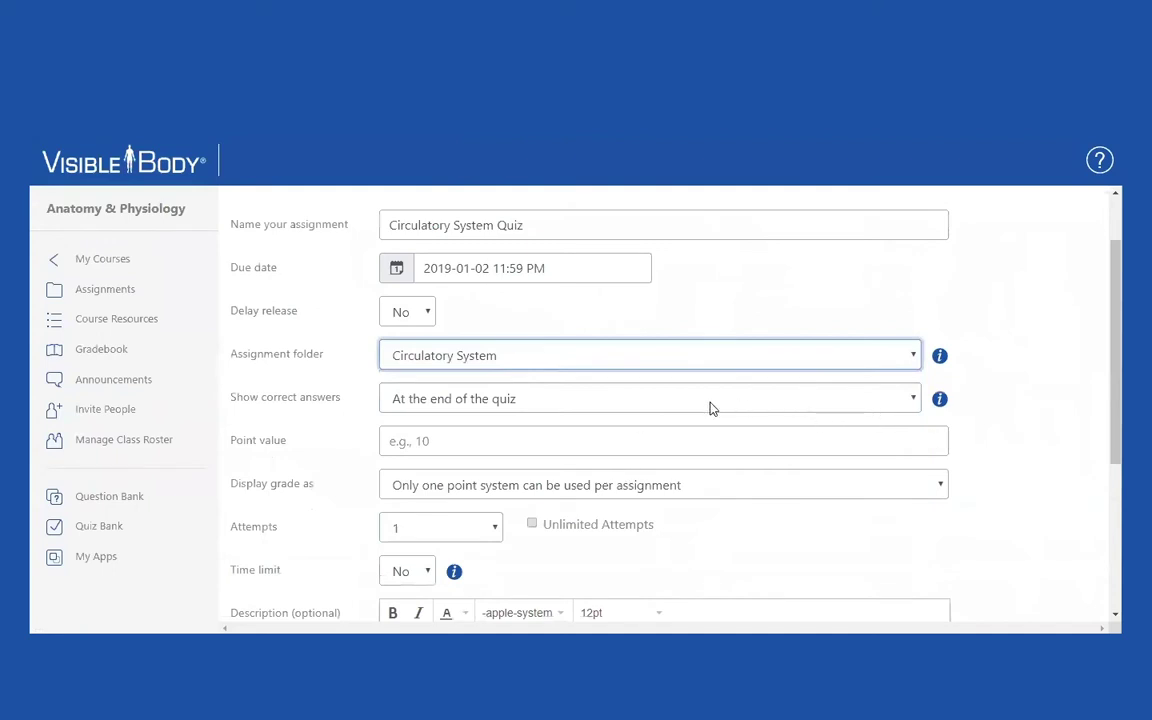
left_click(707, 437)
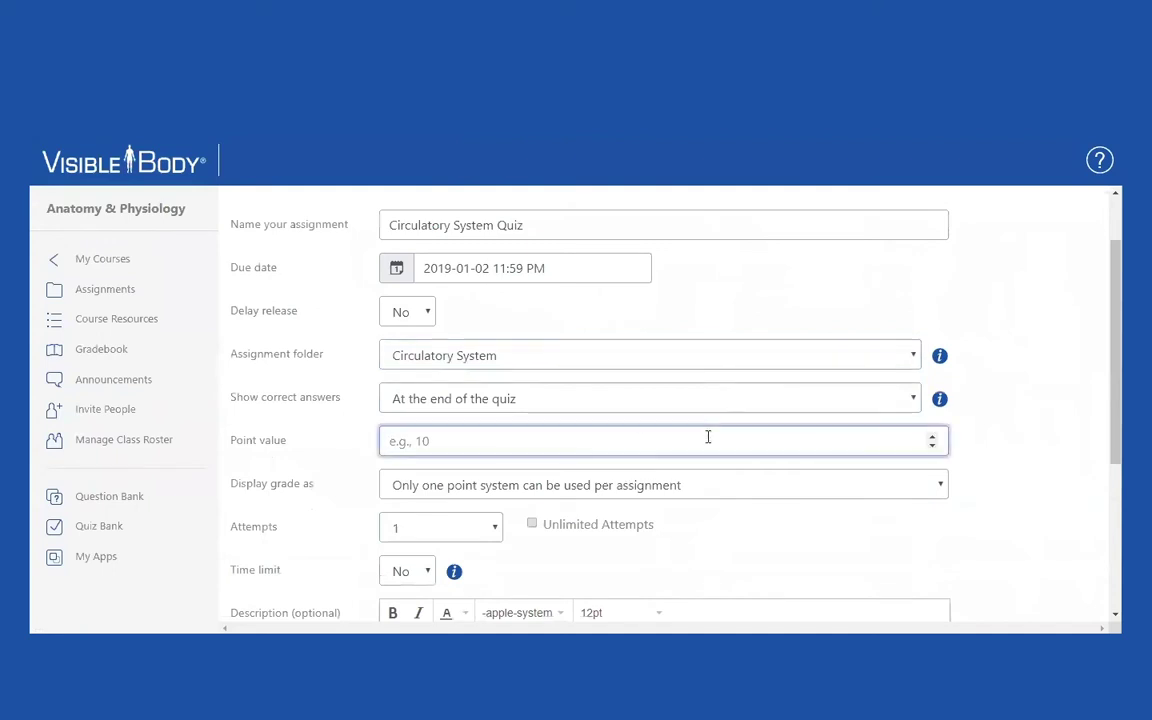
type("1")
left_click(697, 486)
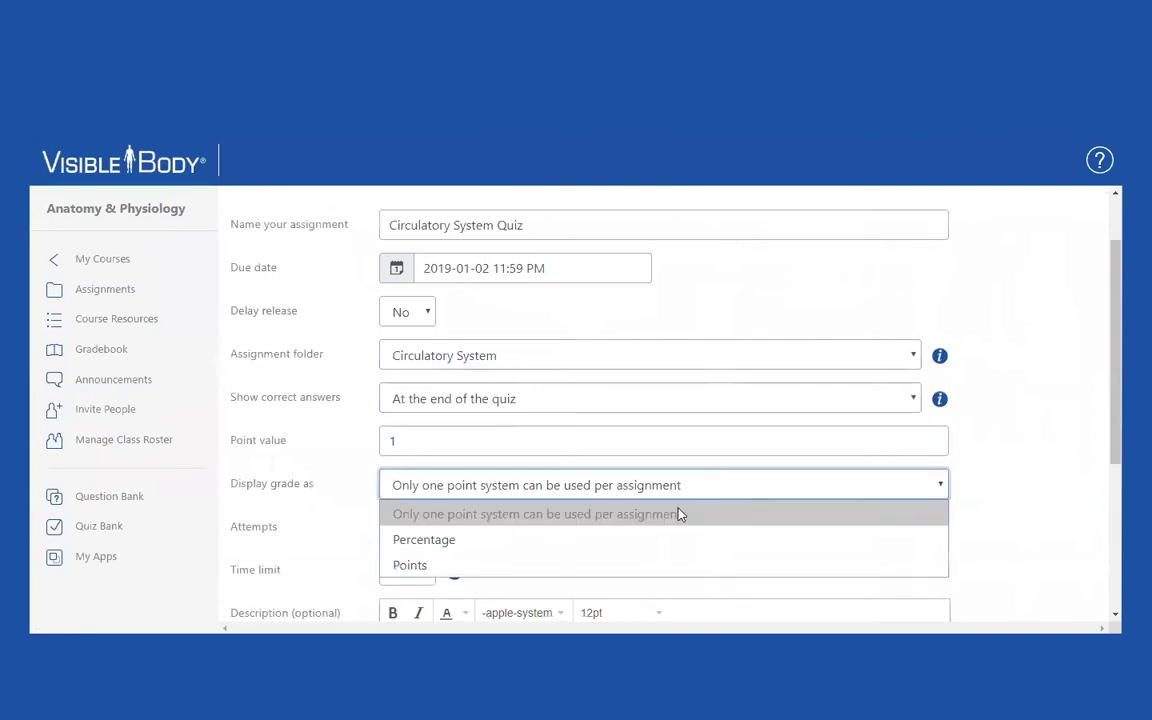
left_click(628, 556)
Allow 3 attempts with Best Attempt as the score to keep, and save the assignment as a draft.
scroll(590, 500, "down", 1)
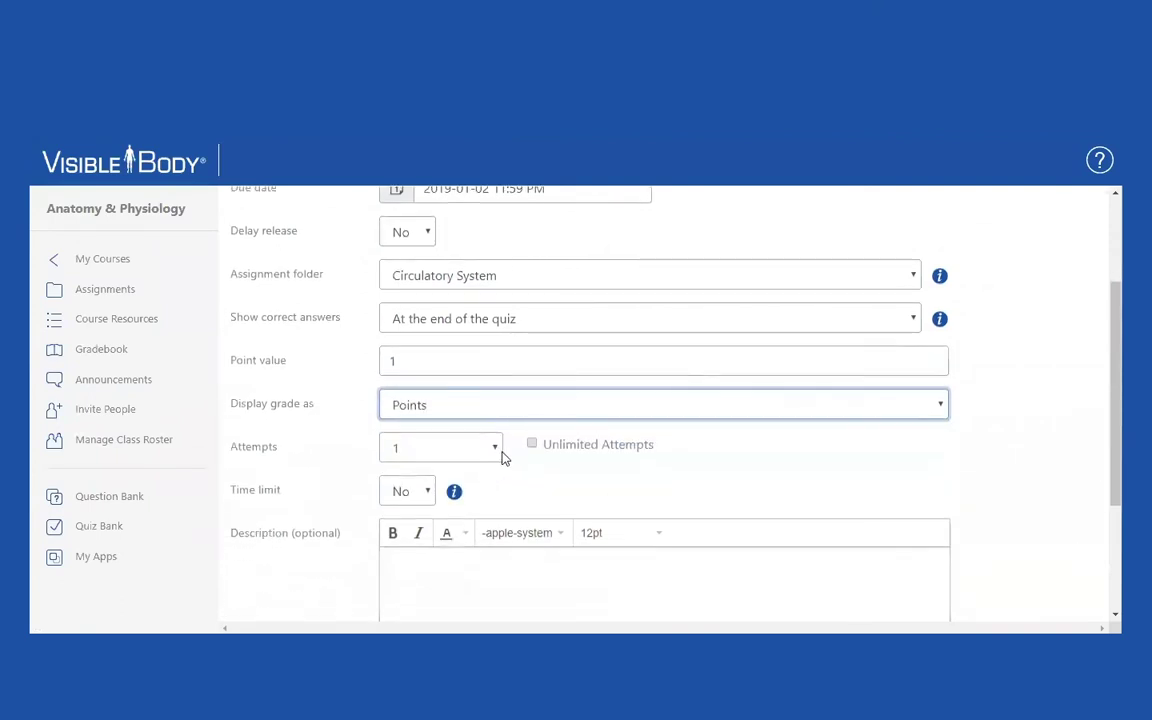
left_click(500, 452)
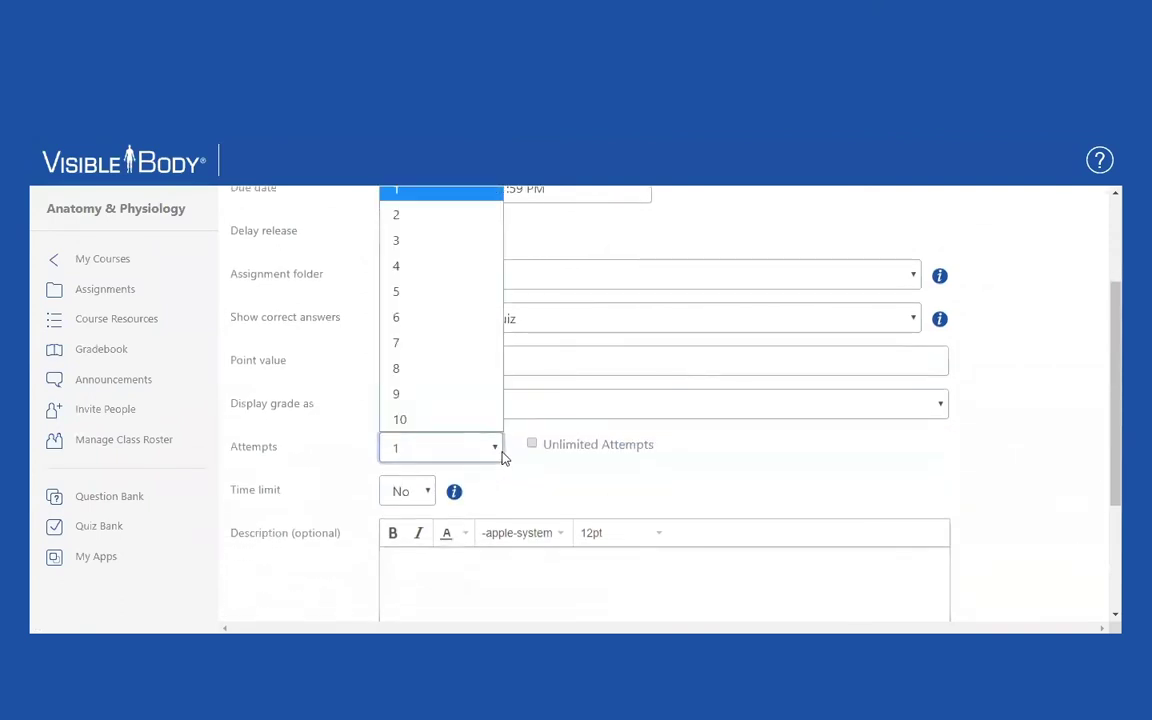
left_click(450, 246)
scroll(485, 500, "down", 1)
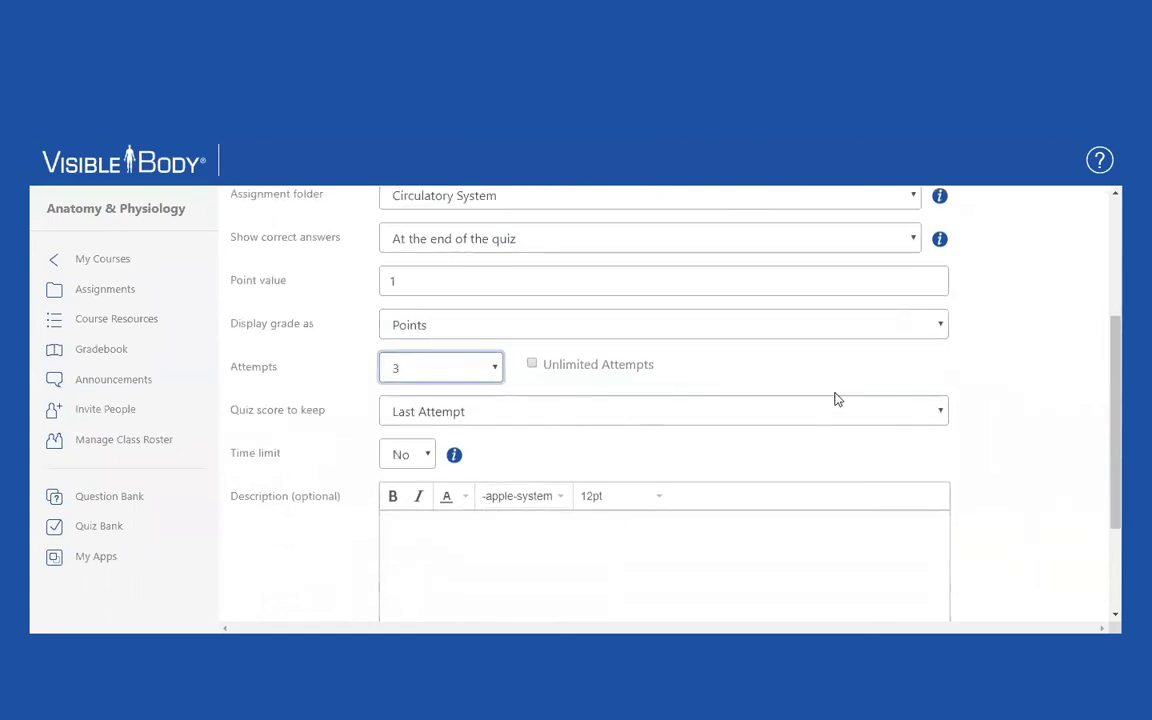
left_click(940, 411)
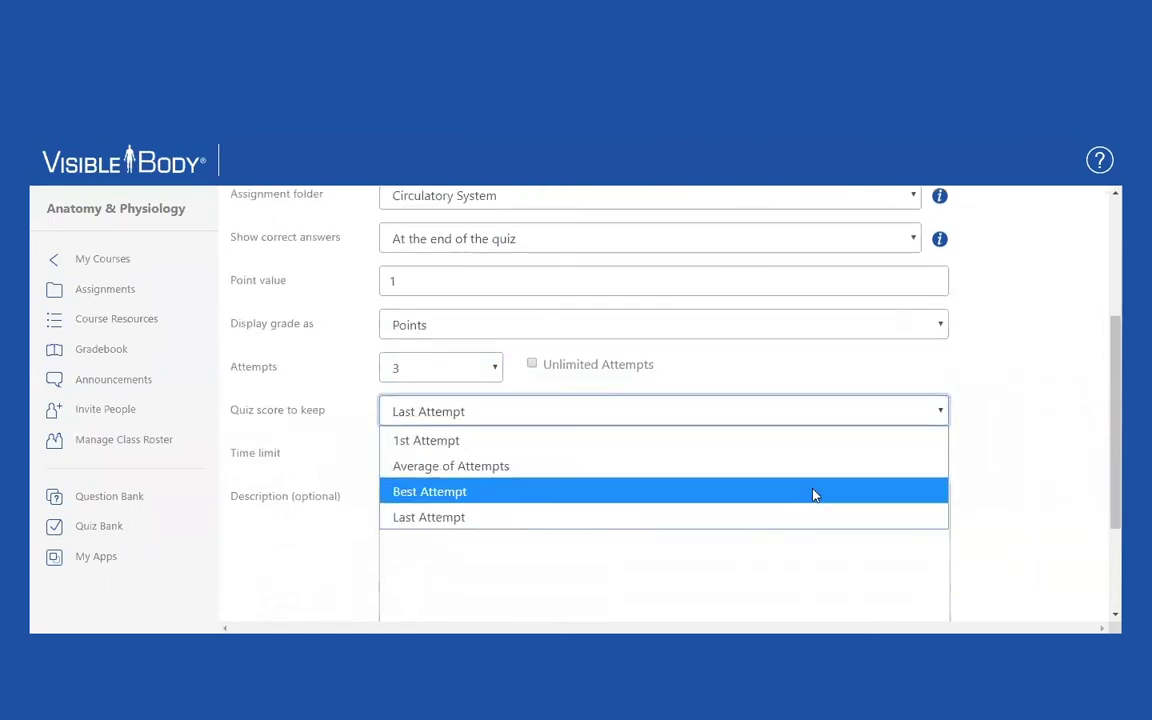
left_click(813, 490)
scroll(815, 495, "down", 2)
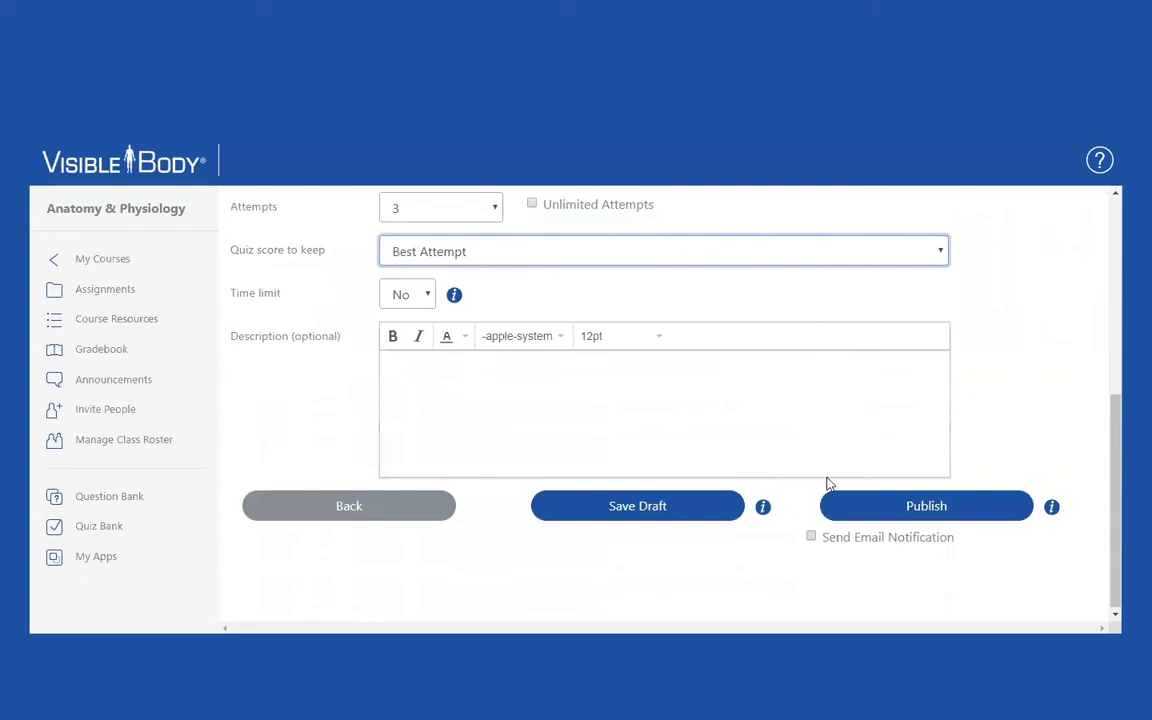
left_click(669, 504)
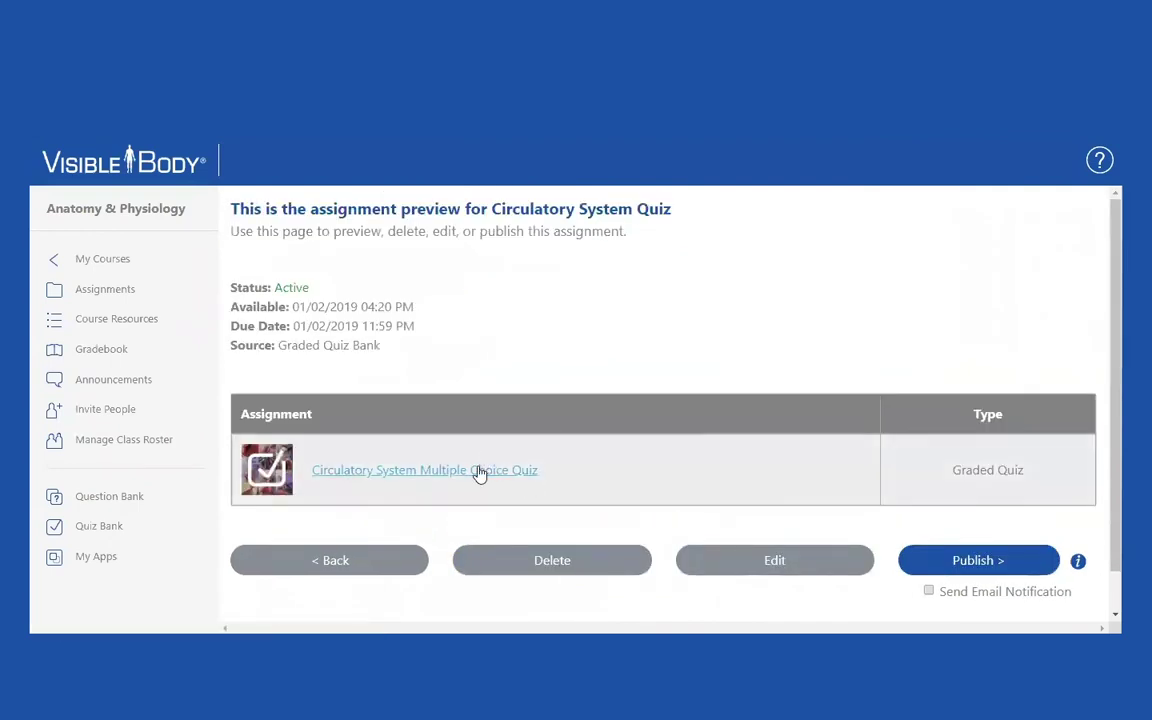
Open the Circulatory System Quiz draft from the Circulatory System folder for editing and look through its assignment details.
left_click(120, 288)
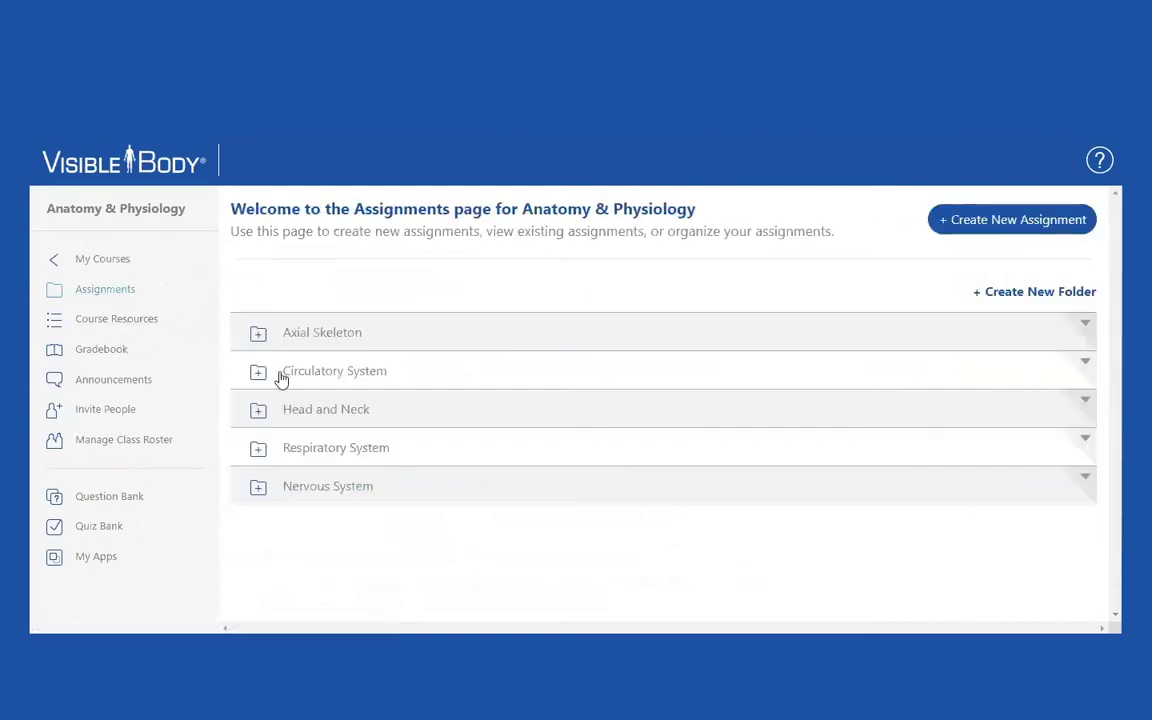
left_click(340, 373)
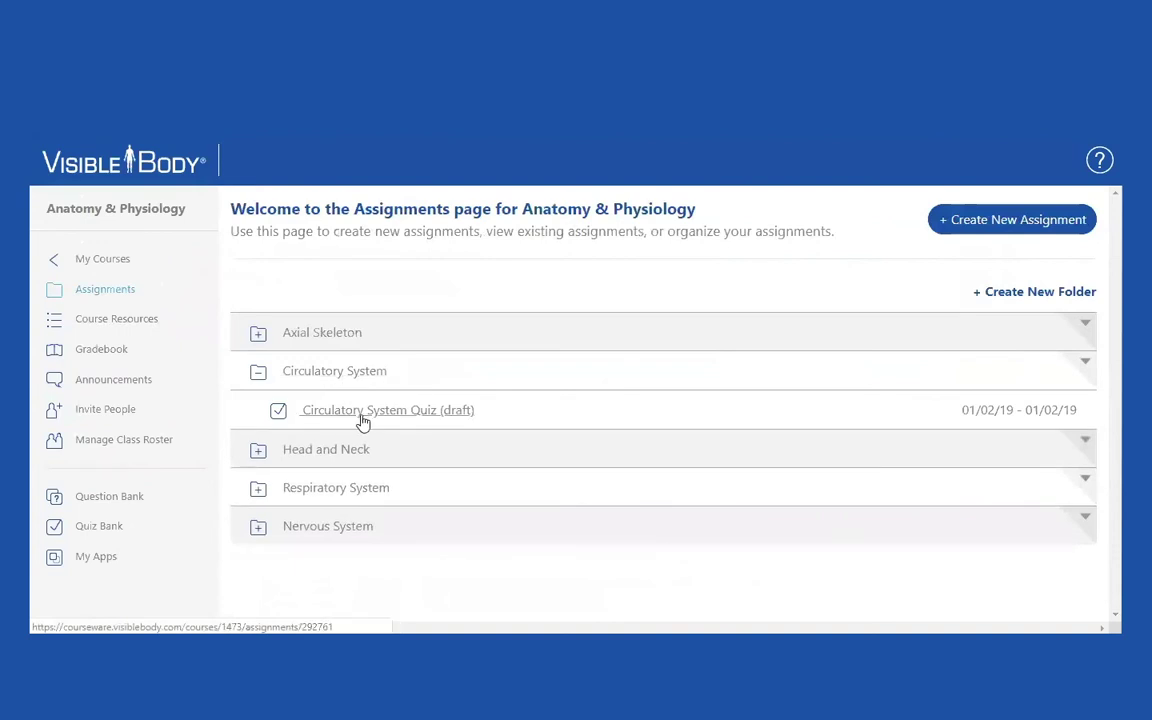
left_click(362, 420)
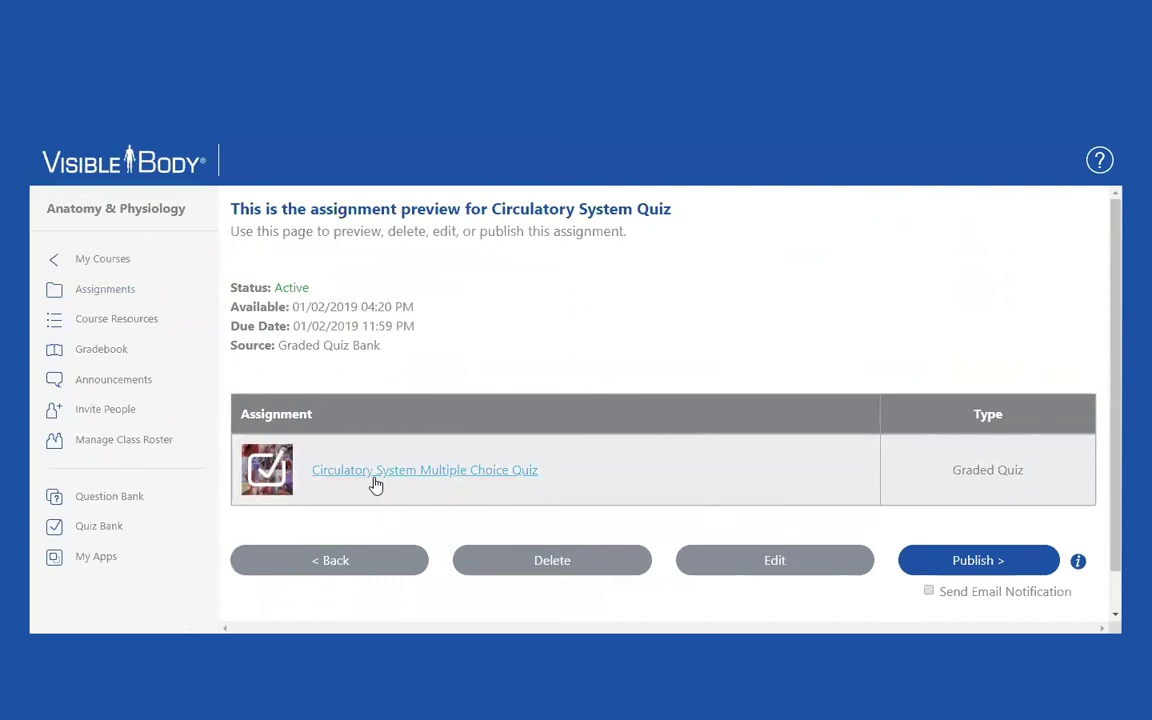
left_click(775, 561)
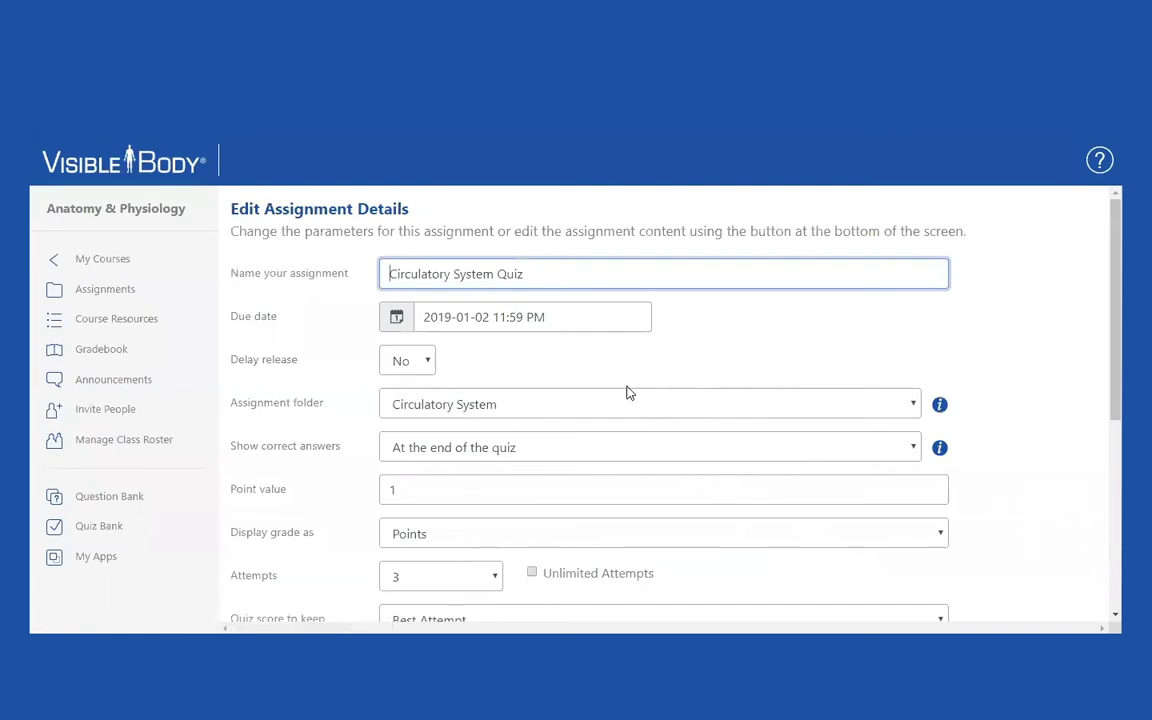
scroll(627, 400, "down", 5)
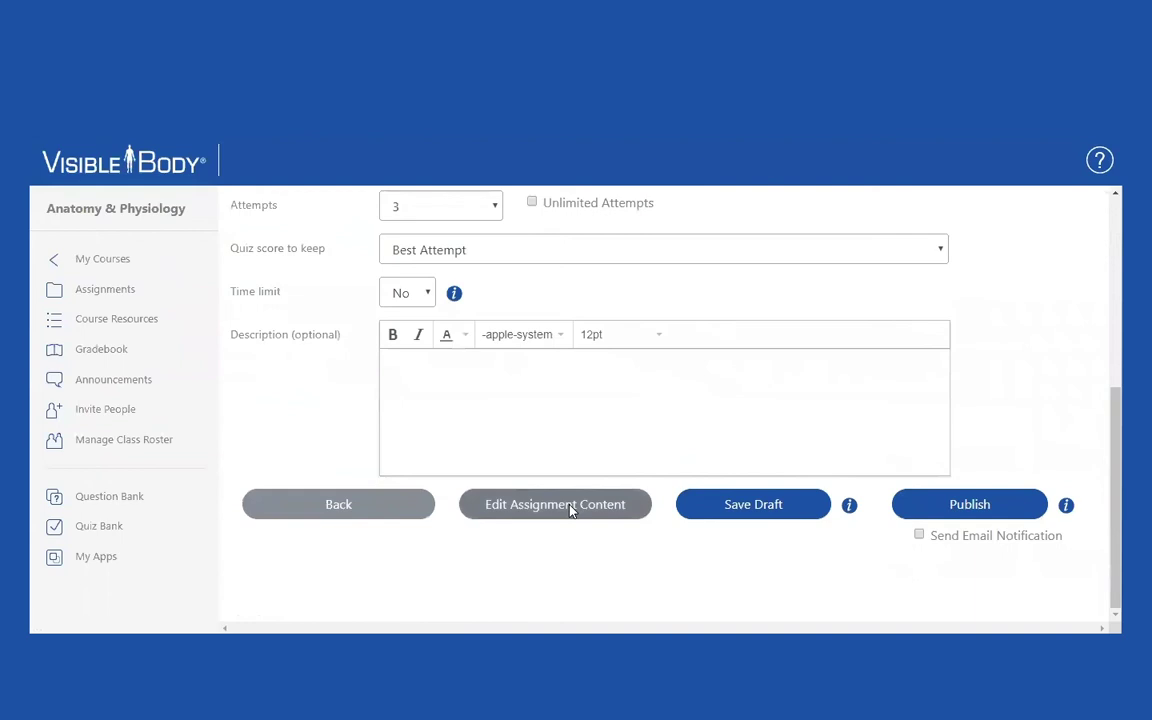
scroll(591, 352, "up", 5)
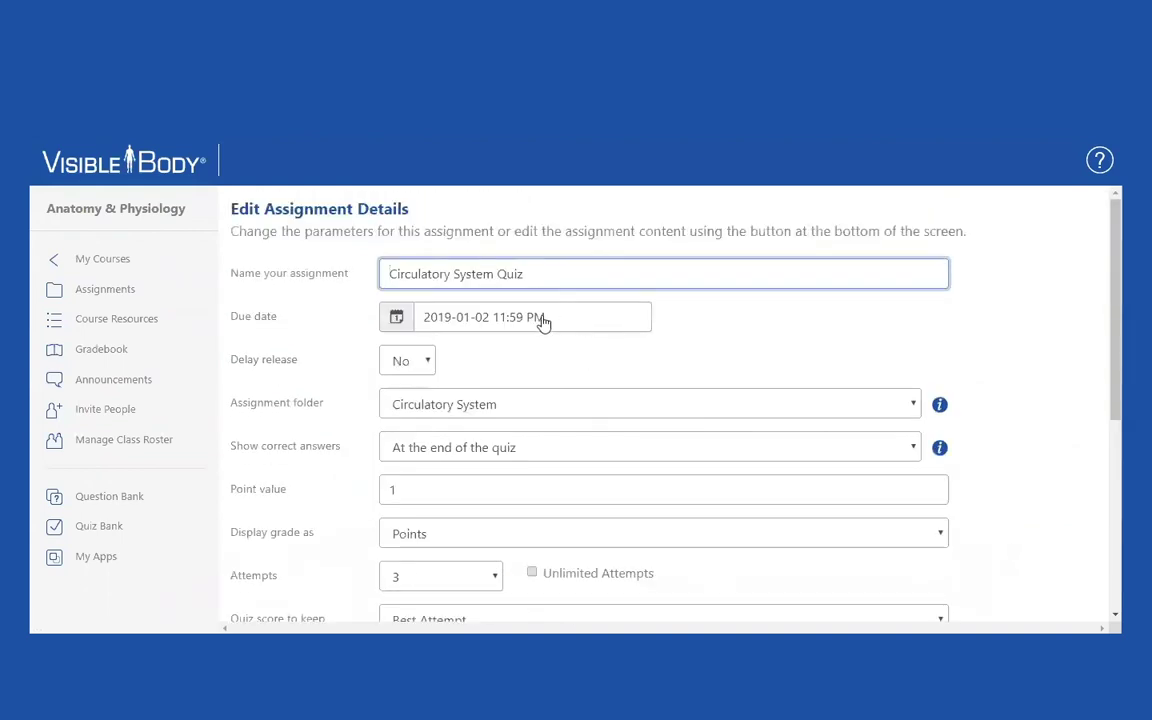
scroll(607, 501, "down", 5)
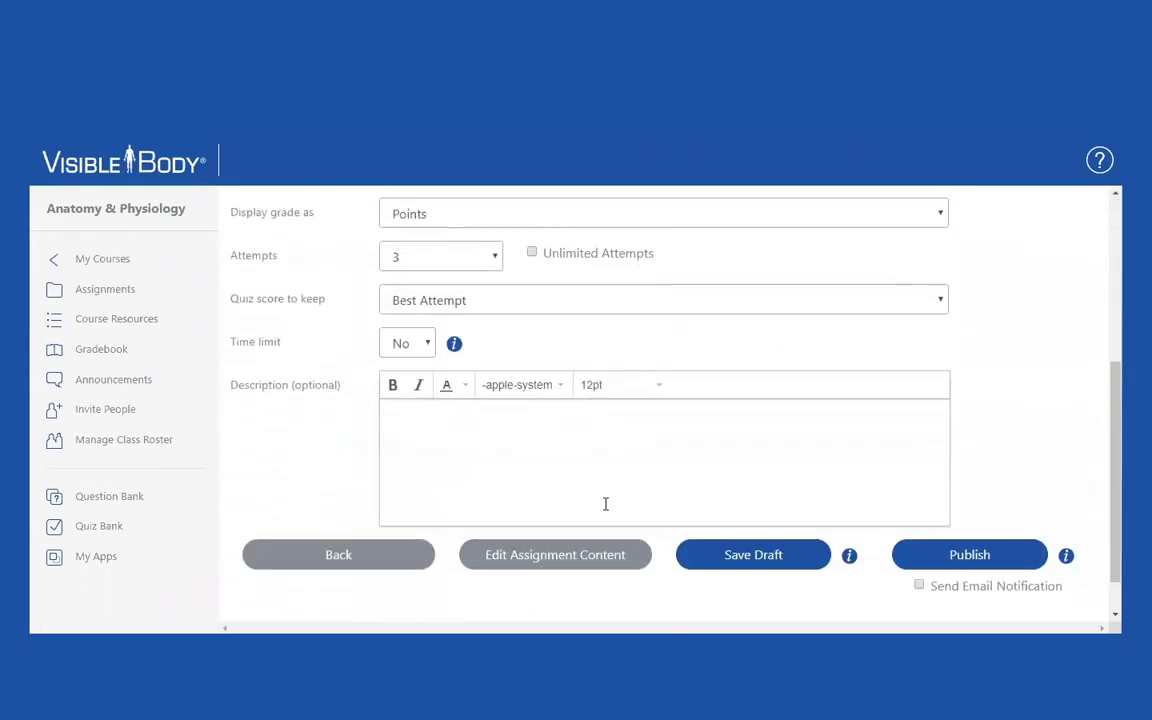
Edit the assignment content to add the Circulatory System Dissection Quiz, and continue to the assignment preview.
left_click(591, 506)
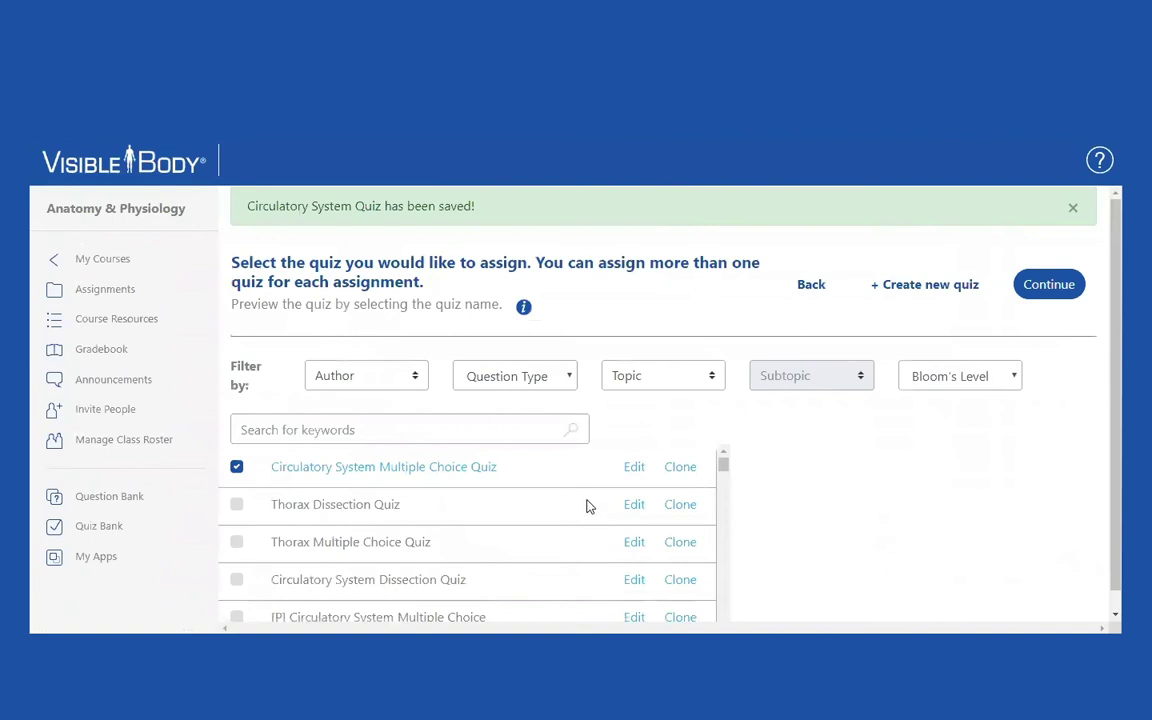
left_click(466, 476)
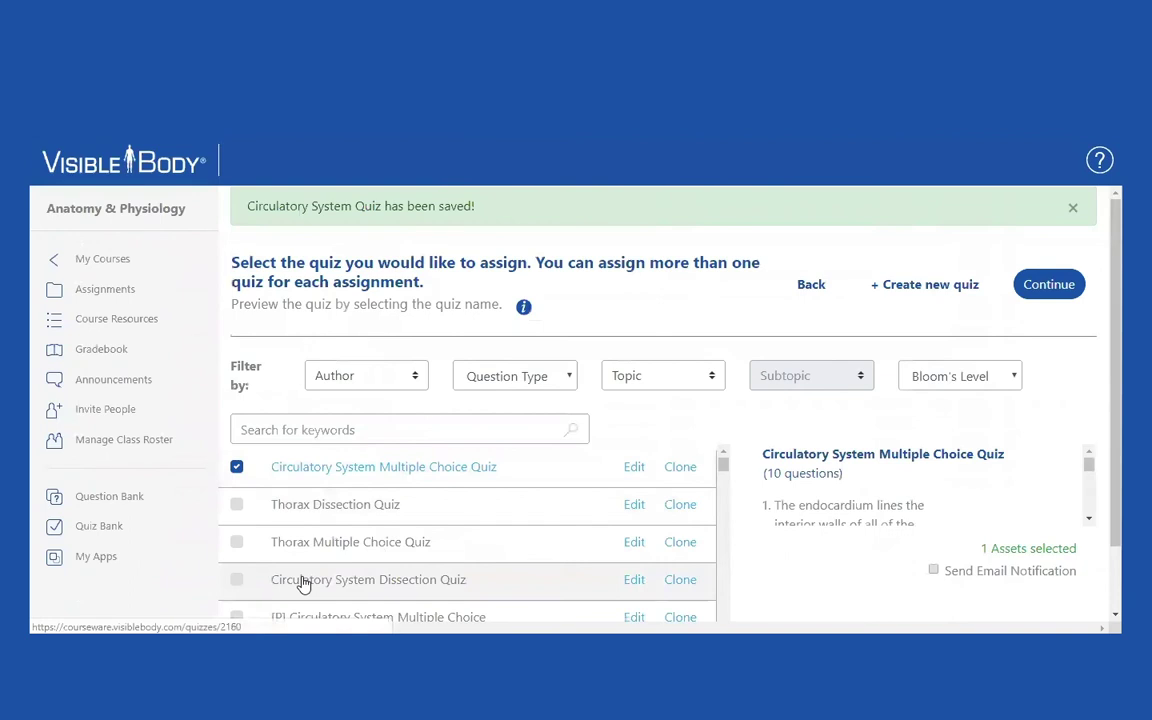
left_click(237, 583)
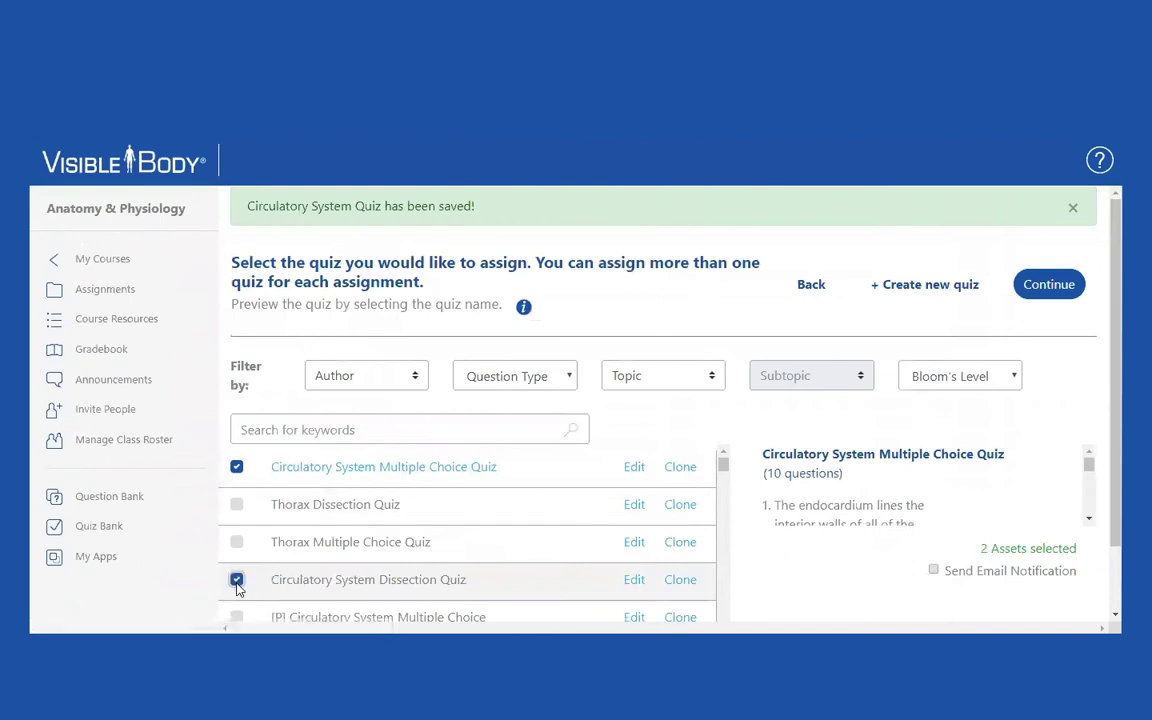
left_click(1048, 285)
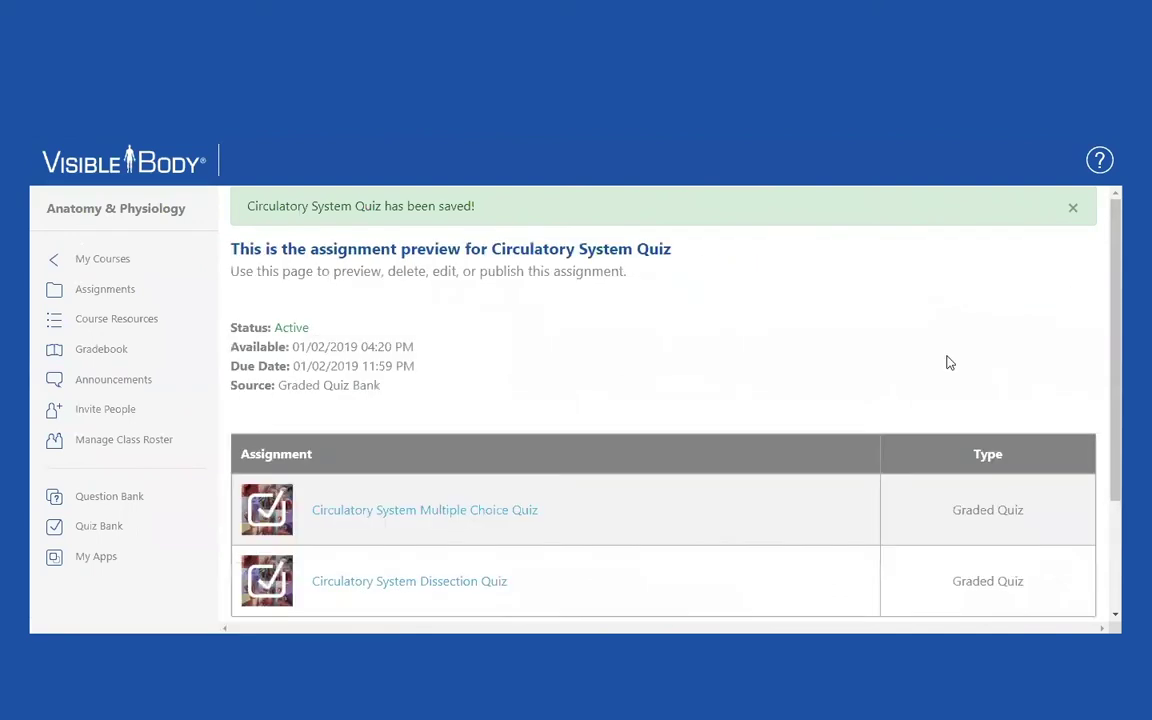
scroll(660, 395, "down", 3)
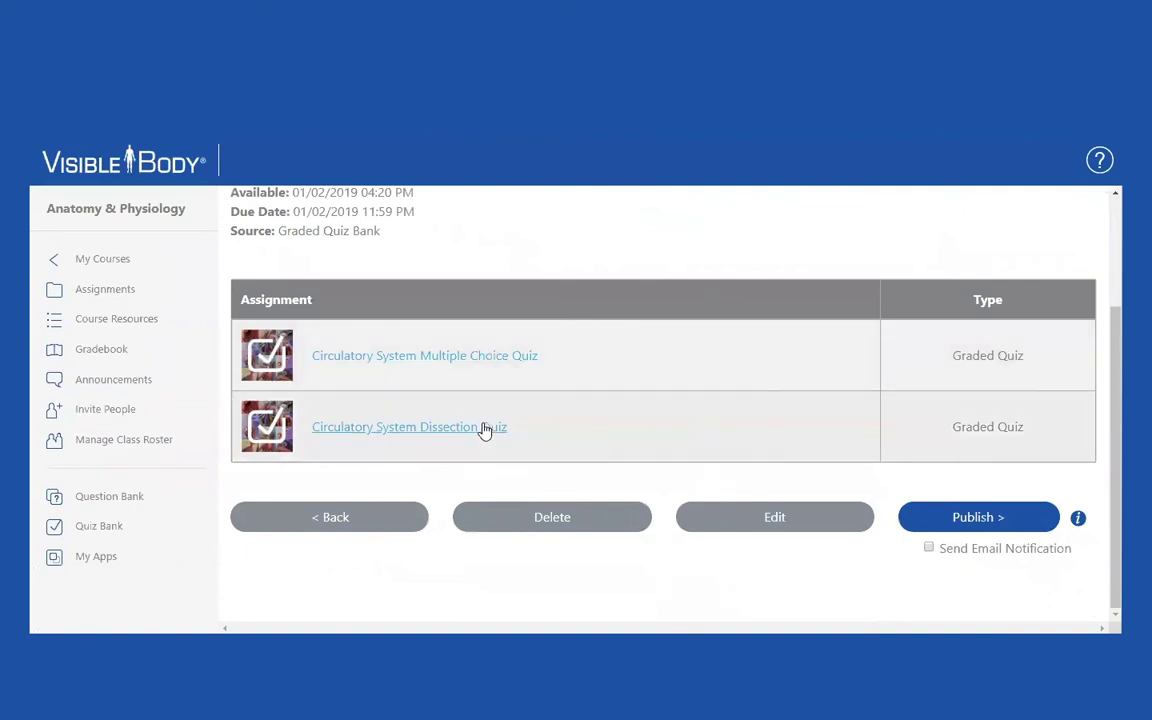
Reopen the Circulatory System Quiz draft from the course's assignments and check the quizzes listed in its preview.
left_click(84, 291)
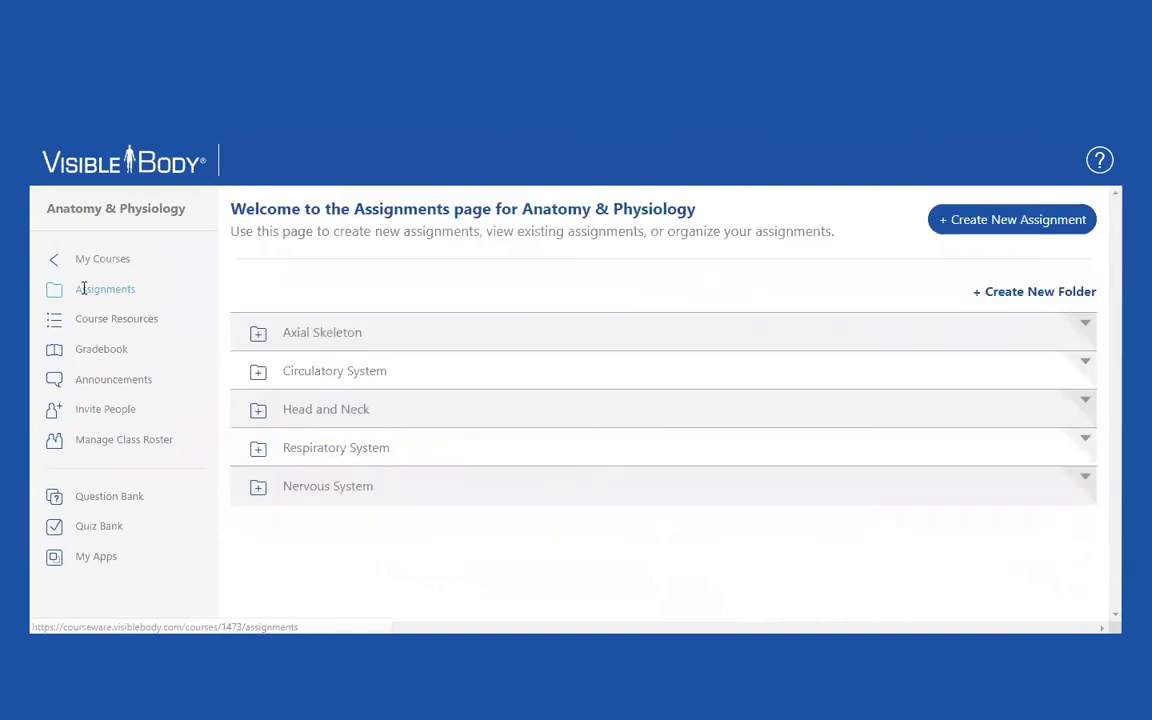
left_click(321, 380)
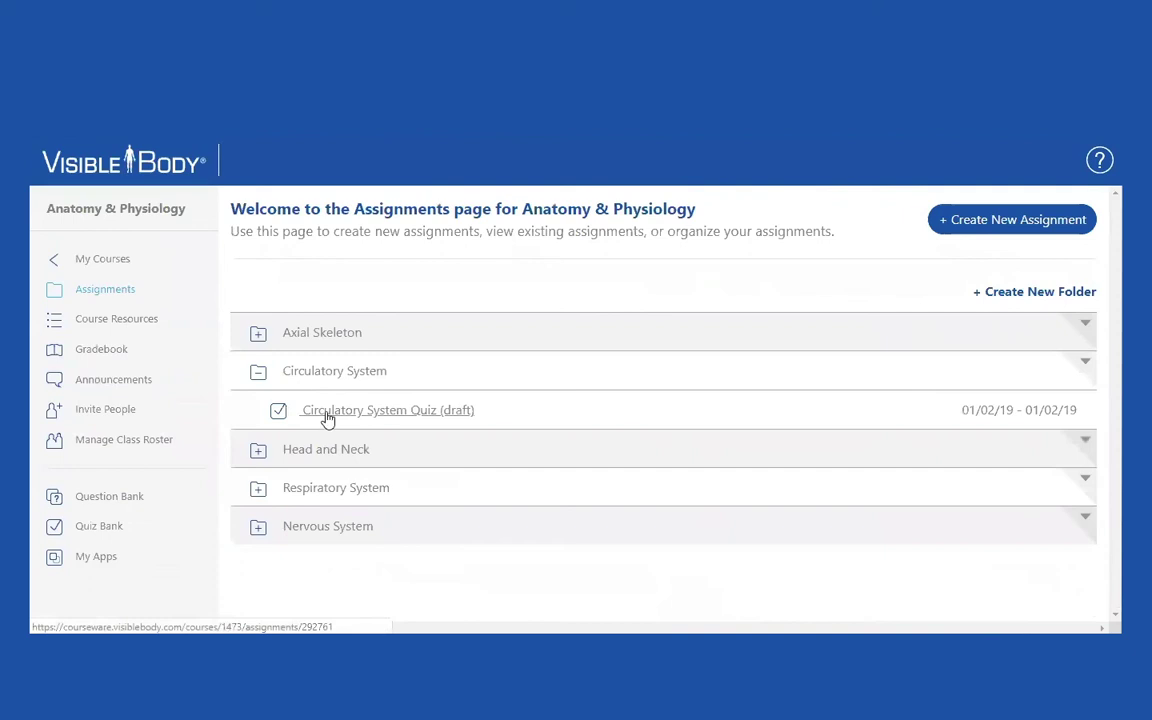
left_click(328, 412)
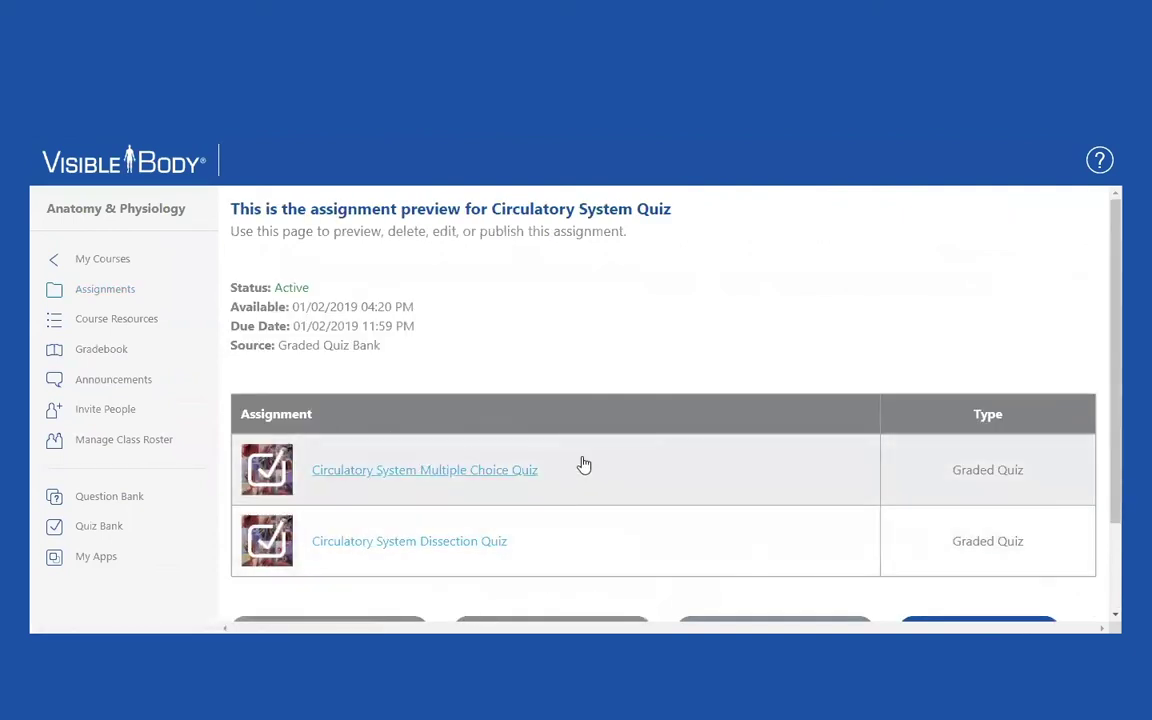
scroll(580, 465, "down", 2)
scroll(584, 466, "up", 2)
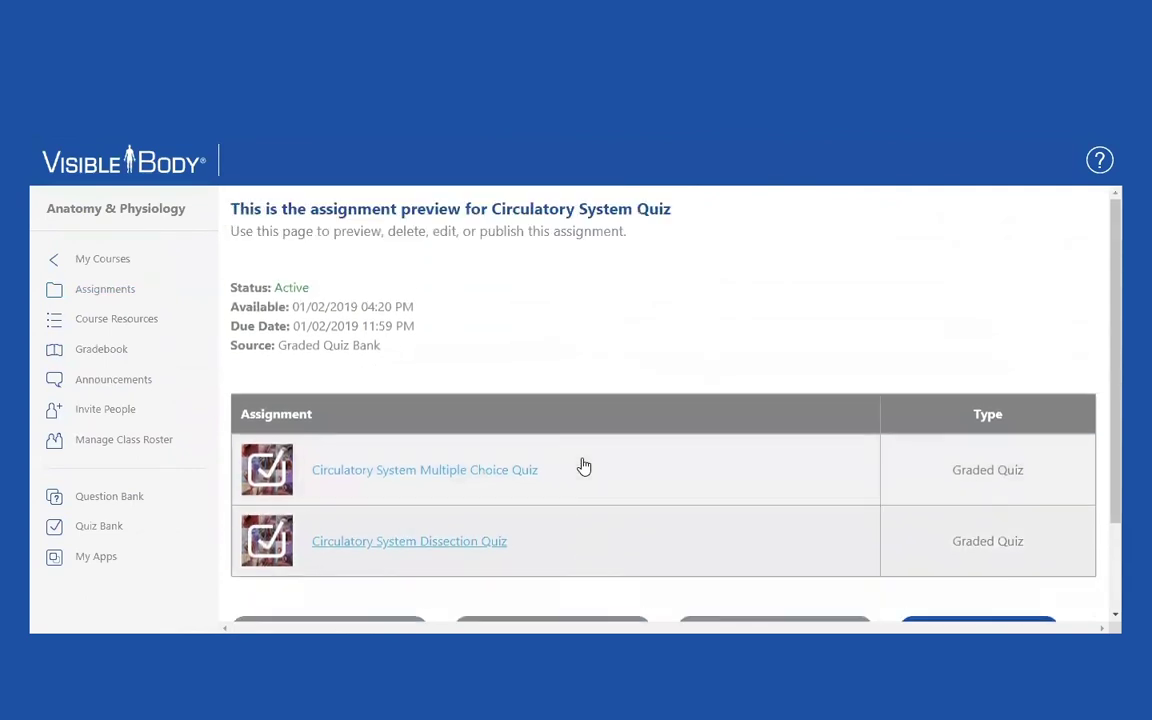